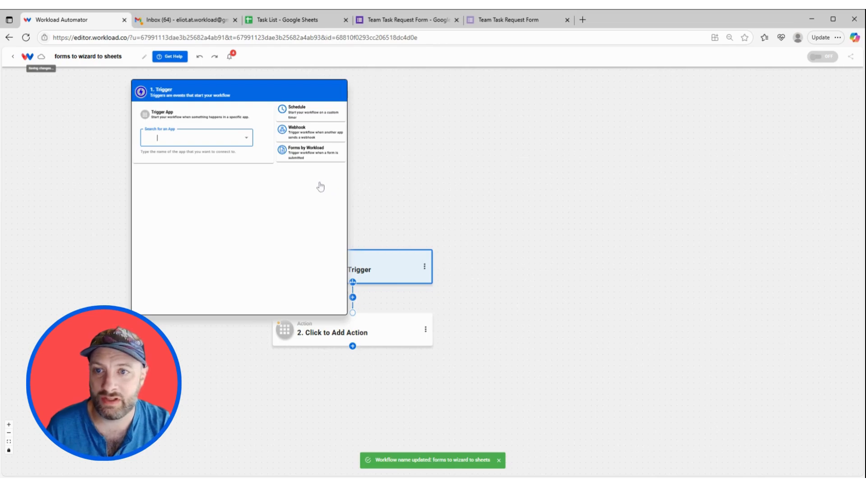
Set the workflow trigger to Google Forms with the New Form Response event
{"action": "type", "text": "forms"}
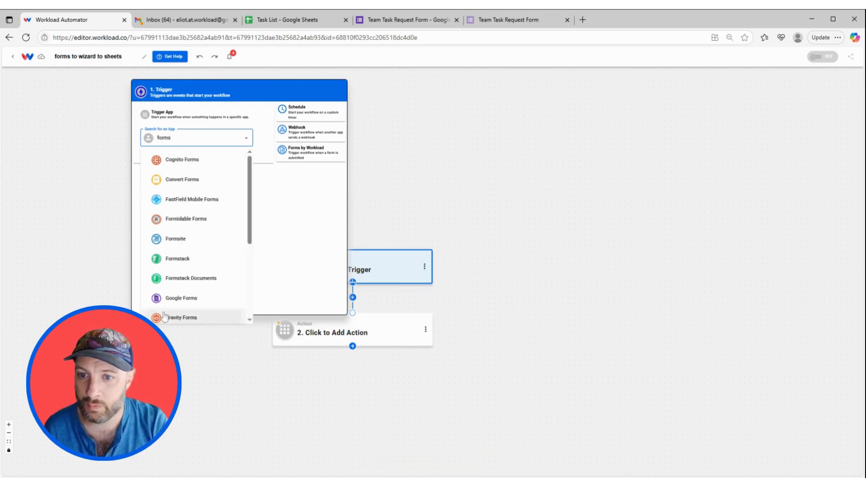
{"action": "left_click", "coordinate": [174, 303]}
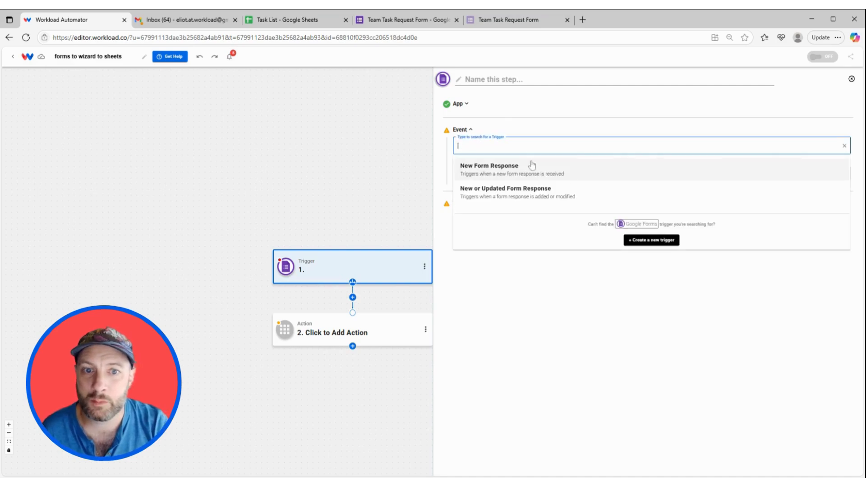
{"action": "left_click", "coordinate": [505, 172]}
{"action": "left_click", "coordinate": [538, 174]}
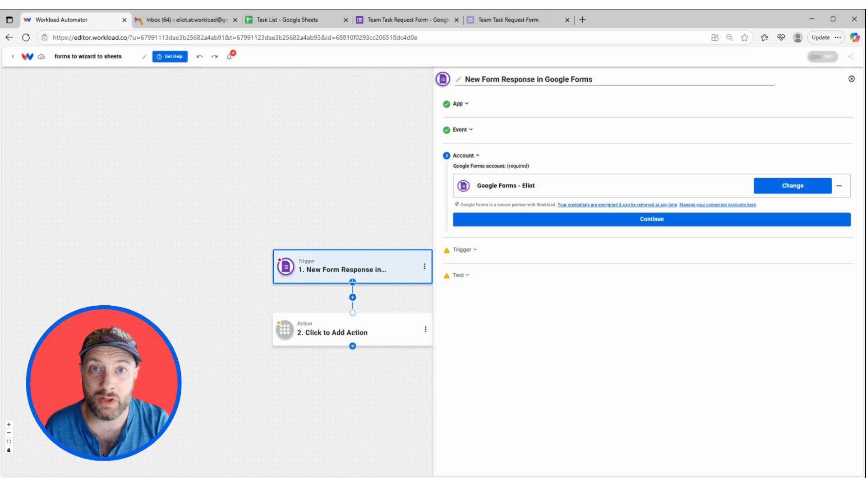
Keep the connected Google Forms account and choose Team Task Request Form as the trigger's form
{"action": "left_click", "coordinate": [637, 220]}
{"action": "left_click", "coordinate": [563, 221]}
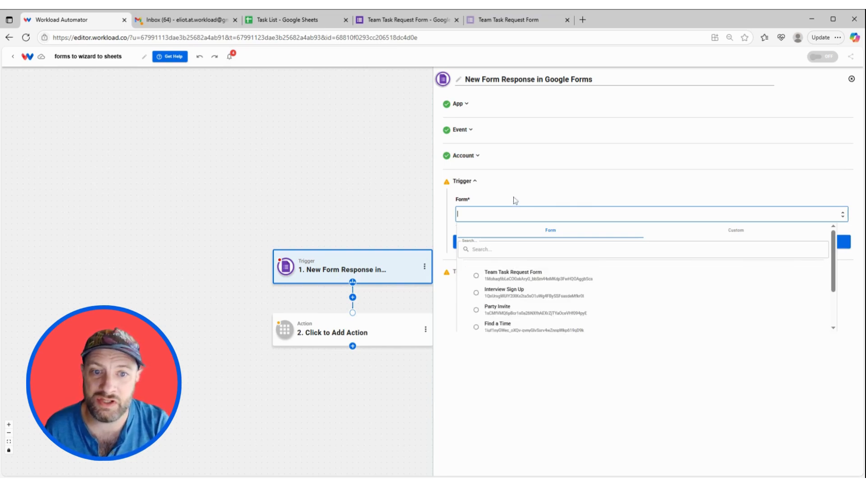
{"action": "left_click", "coordinate": [521, 279]}
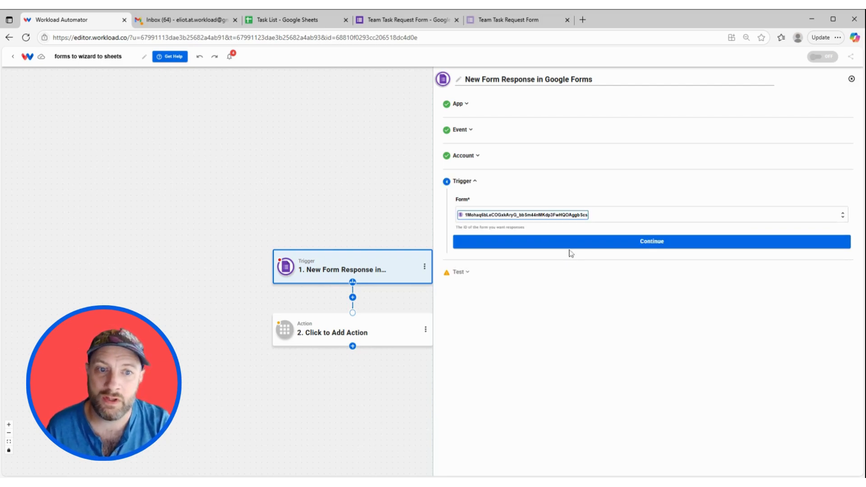
{"action": "left_click", "coordinate": [572, 244]}
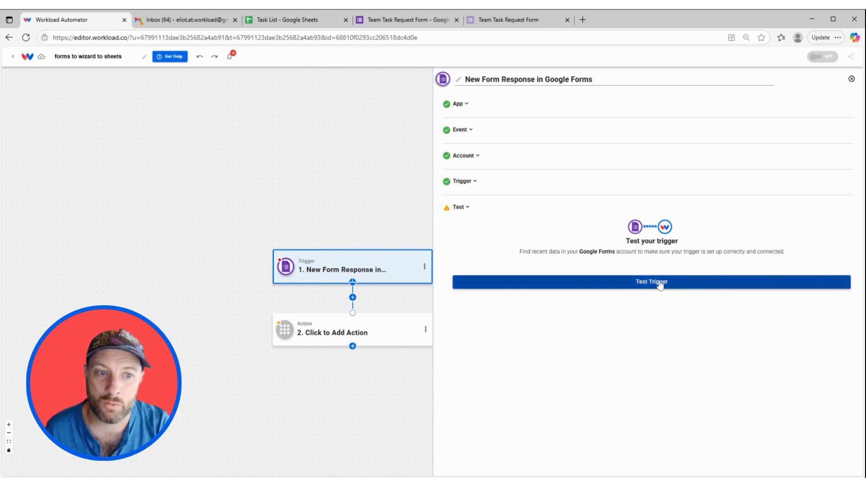
Test the Google Forms trigger and select New Form Response 2 as its sample data
{"action": "left_click", "coordinate": [660, 282]}
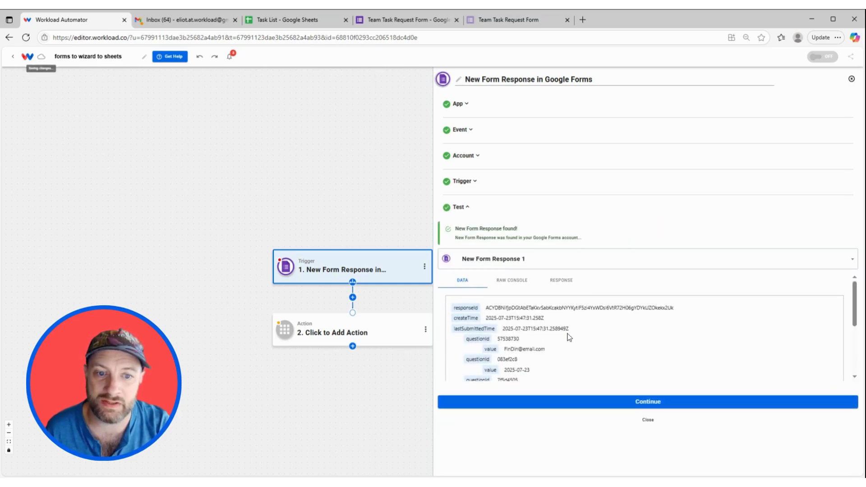
{"action": "left_click", "coordinate": [553, 261]}
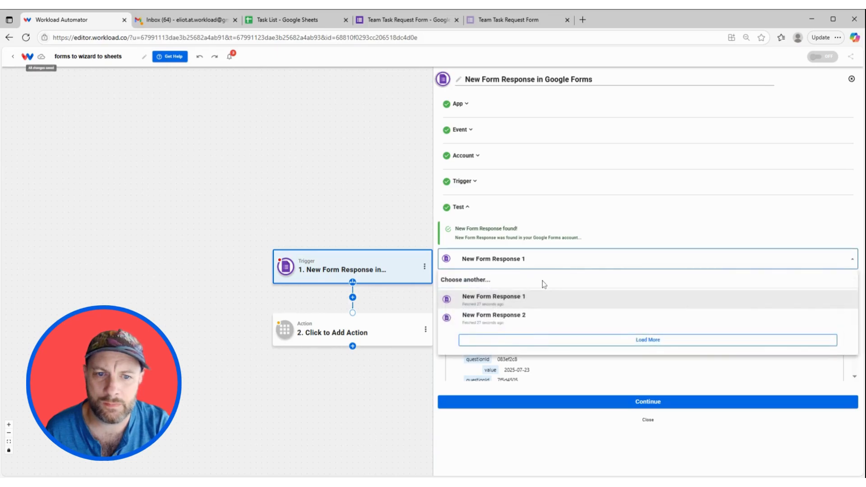
{"action": "left_click", "coordinate": [530, 318]}
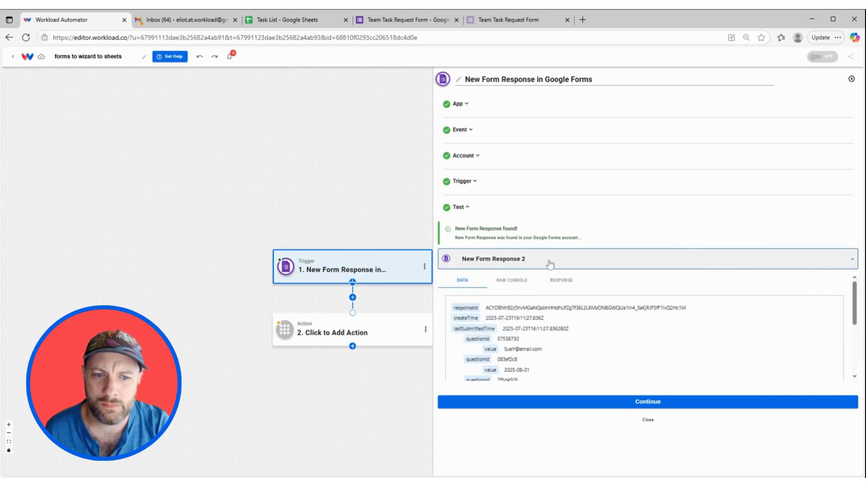
Examine the selected form response's data and its raw console output, checking how each answer value is nested
{"action": "scroll", "coordinate": [553, 319], "scroll_direction": "down", "scroll_amount": 5}
{"action": "scroll", "coordinate": [554, 320], "scroll_direction": "up", "scroll_amount": 6}
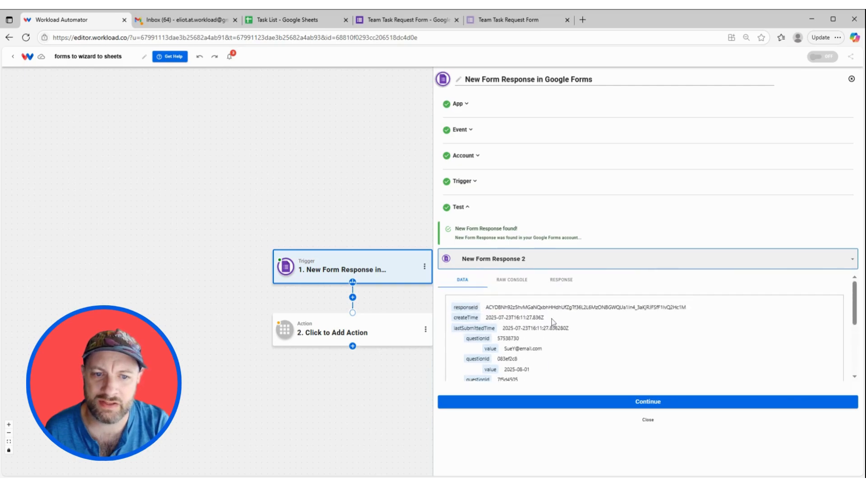
{"action": "scroll", "coordinate": [553, 322], "scroll_direction": "down", "scroll_amount": 2}
{"action": "scroll", "coordinate": [554, 322], "scroll_direction": "down", "scroll_amount": 3}
{"action": "scroll", "coordinate": [551, 322], "scroll_direction": "up", "scroll_amount": 5}
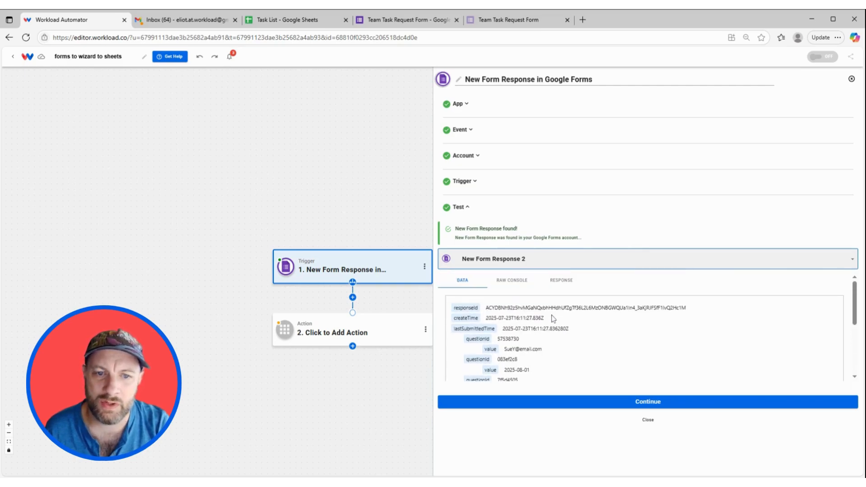
{"action": "left_click", "coordinate": [519, 283]}
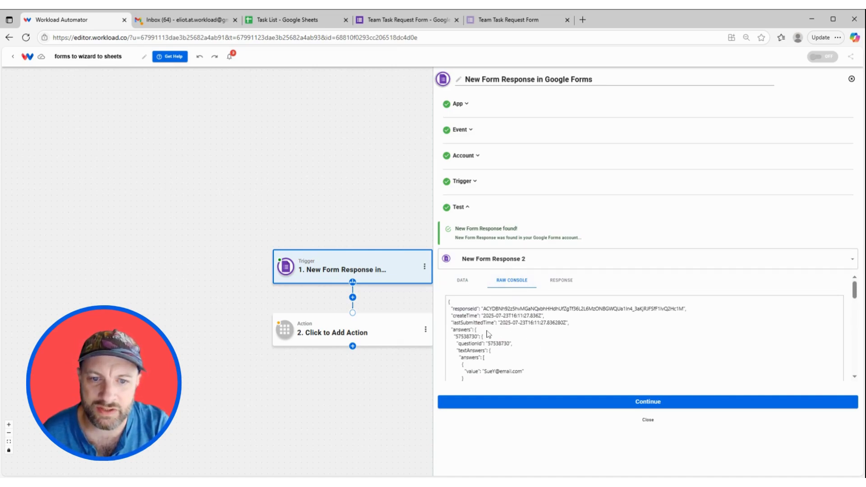
{"action": "scroll", "coordinate": [487, 333], "scroll_direction": "down", "scroll_amount": 2}
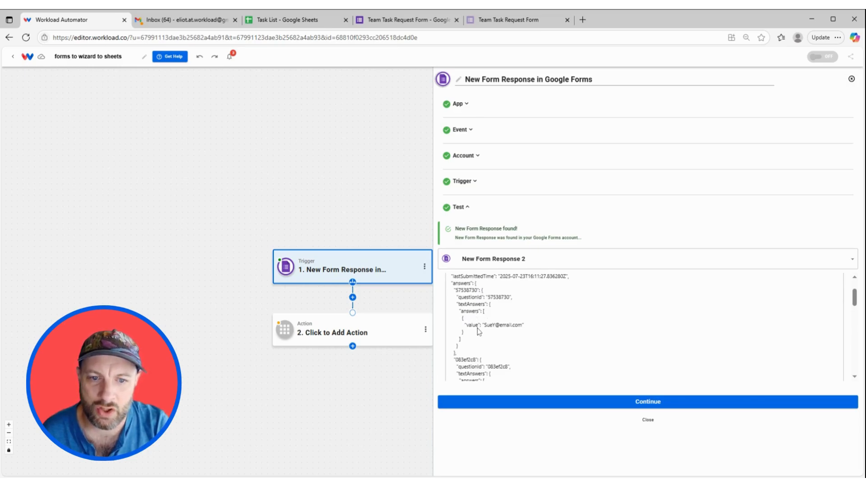
{"action": "scroll", "coordinate": [477, 328], "scroll_direction": "down", "scroll_amount": 2}
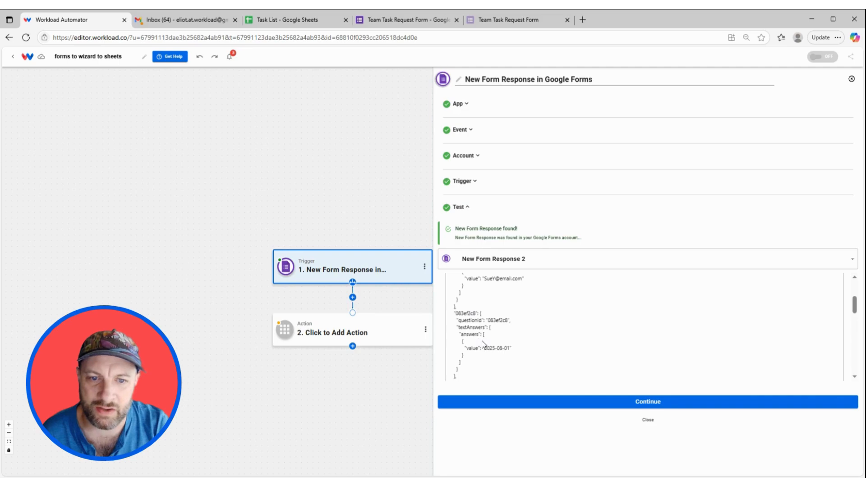
{"action": "scroll", "coordinate": [481, 351], "scroll_direction": "down", "scroll_amount": 4}
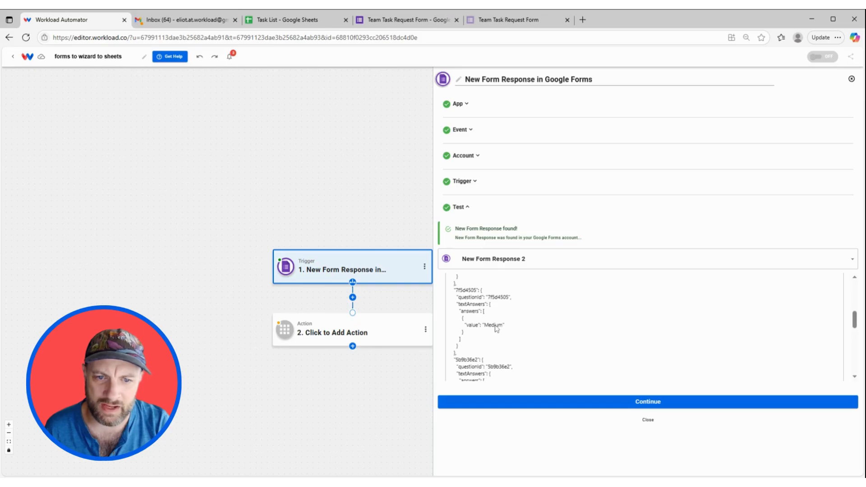
{"action": "scroll", "coordinate": [487, 367], "scroll_direction": "down", "scroll_amount": 8}
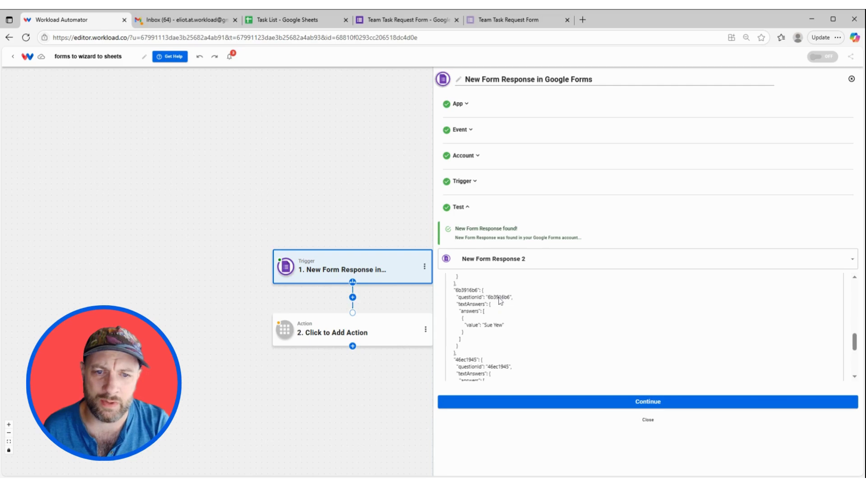
{"action": "scroll", "coordinate": [483, 309], "scroll_direction": "up", "scroll_amount": 2}
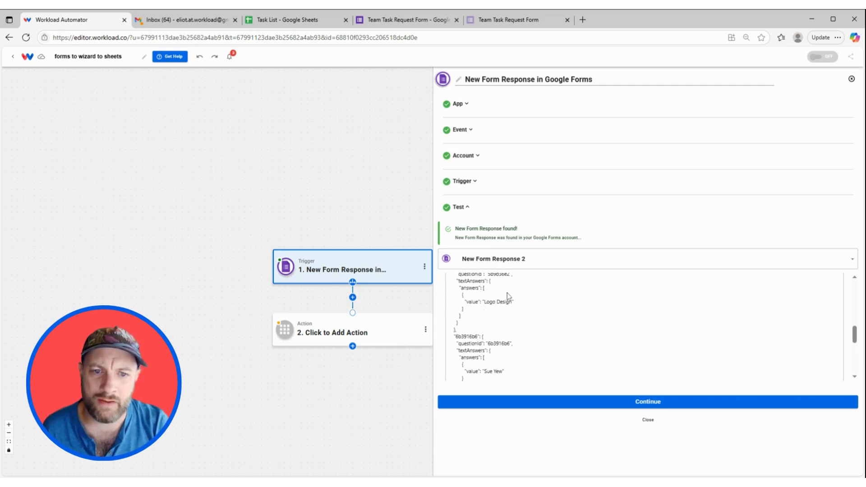
{"action": "scroll", "coordinate": [487, 297], "scroll_direction": "down", "scroll_amount": 2}
{"action": "scroll", "coordinate": [488, 304], "scroll_direction": "up", "scroll_amount": 2}
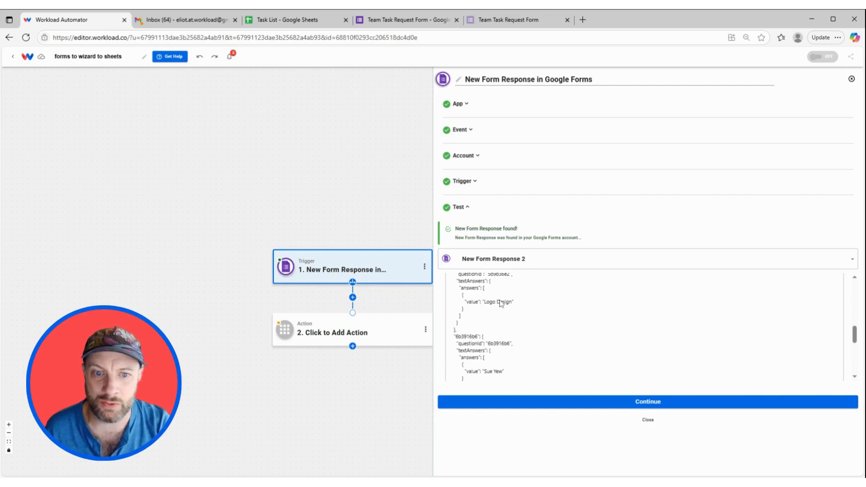
{"action": "scroll", "coordinate": [503, 309], "scroll_direction": "down", "scroll_amount": 6}
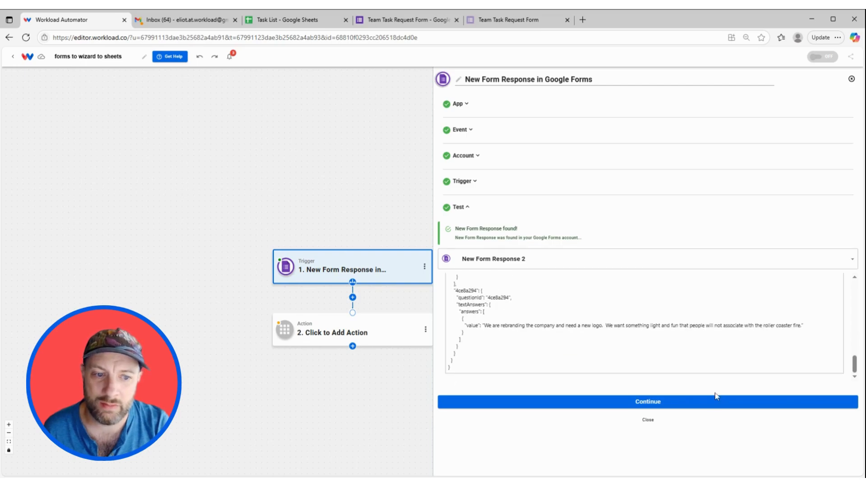
Set the workflow's second step to the AI Wizard by Workload tool with the Prompt Your Data event
{"action": "left_click", "coordinate": [638, 401]}
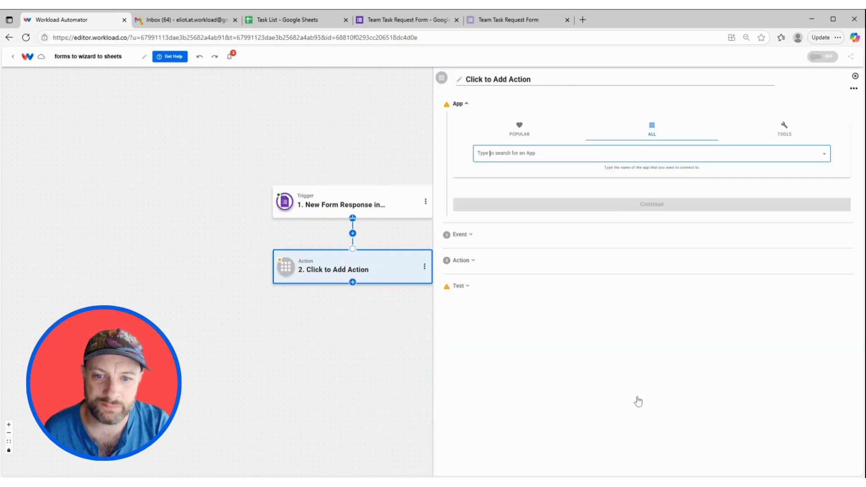
{"action": "left_click", "coordinate": [786, 131]}
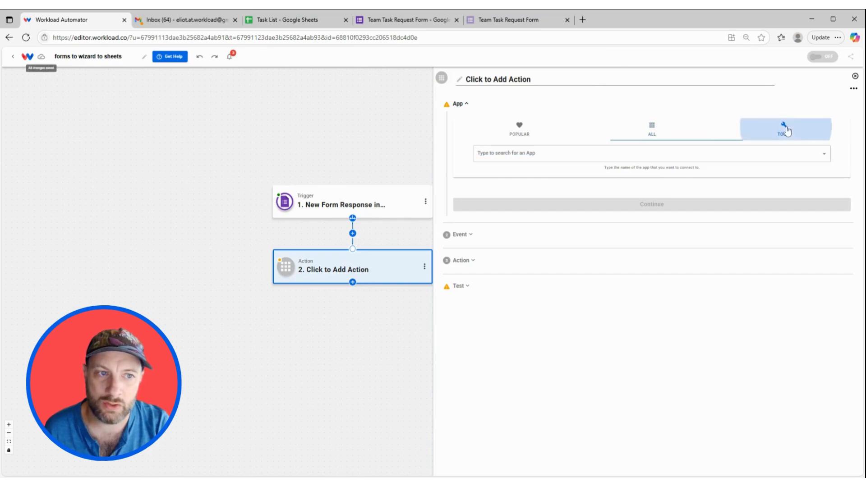
{"action": "left_click", "coordinate": [565, 152]}
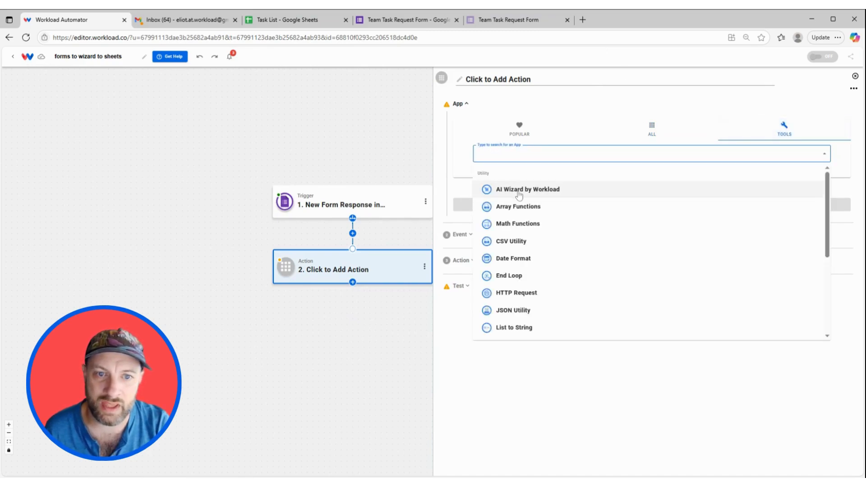
{"action": "left_click", "coordinate": [519, 190]}
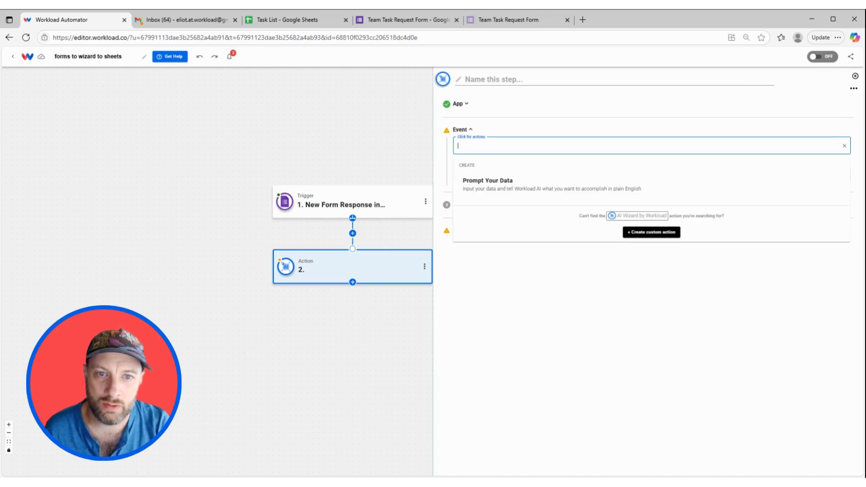
{"action": "left_click", "coordinate": [500, 181]}
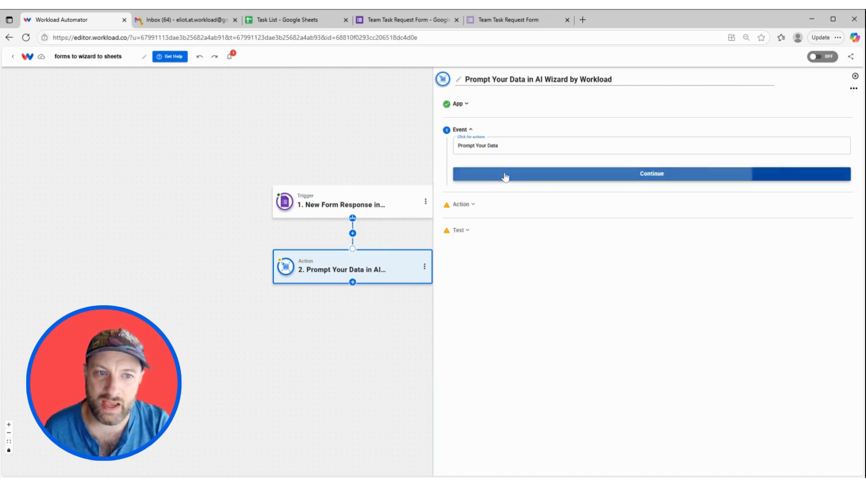
{"action": "left_click", "coordinate": [505, 175]}
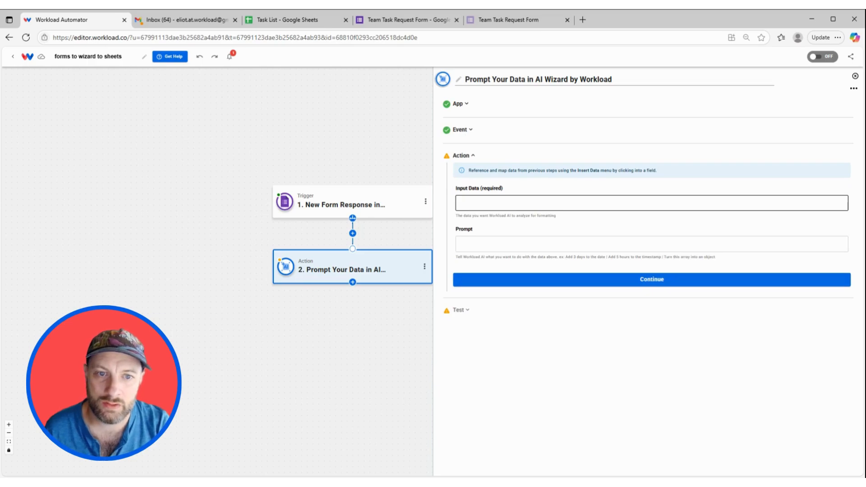
Map the whole answers output of the Google Forms trigger into the AI Wizard's Input Data
{"action": "left_click", "coordinate": [513, 203]}
{"action": "left_click", "coordinate": [485, 239]}
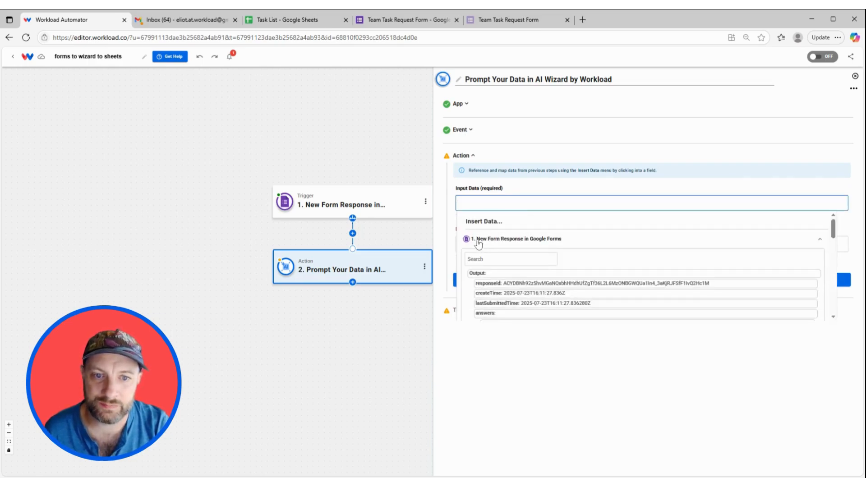
{"action": "scroll", "coordinate": [526, 248], "scroll_direction": "down", "scroll_amount": 1}
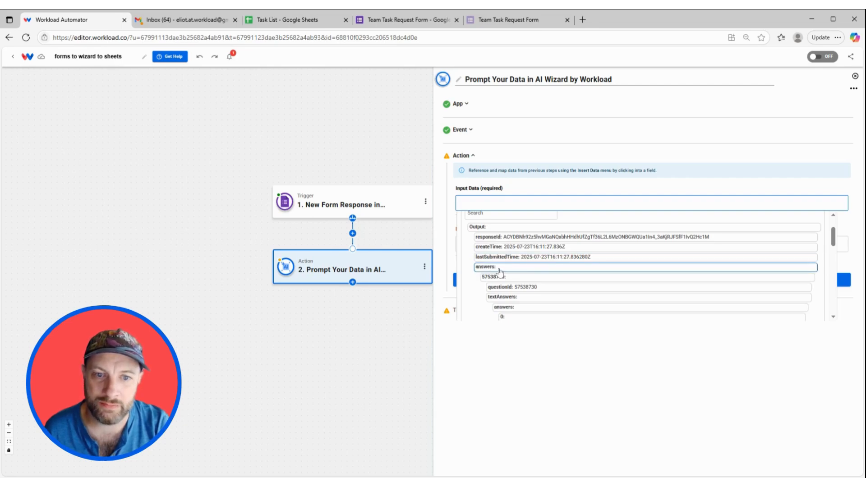
{"action": "left_click", "coordinate": [499, 270]}
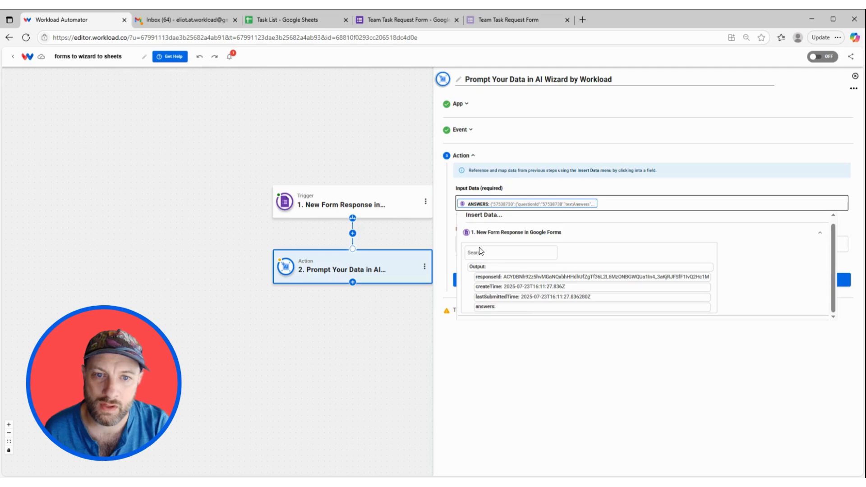
Set the AI Wizard prompt to 'pull out all of the "answers" and turn into an object' and test the action
{"action": "left_click", "coordinate": [504, 244]}
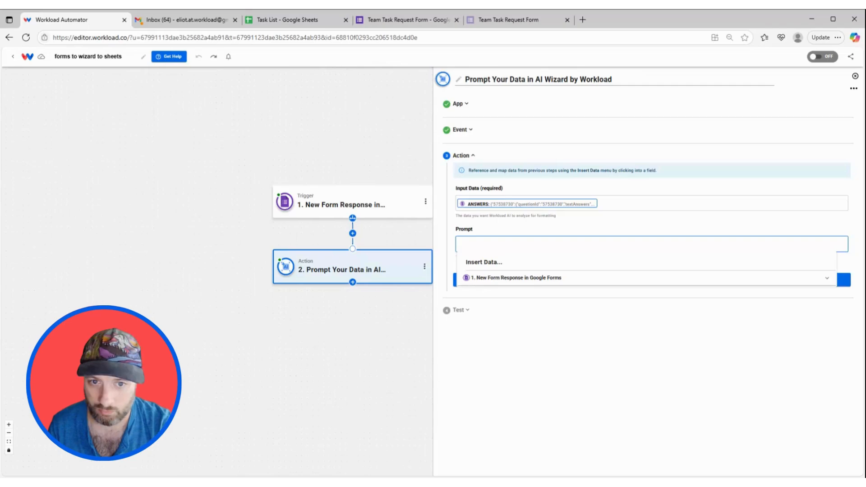
{"action": "key", "text": "ctrl+v"}
{"action": "left_click", "coordinate": [490, 227]}
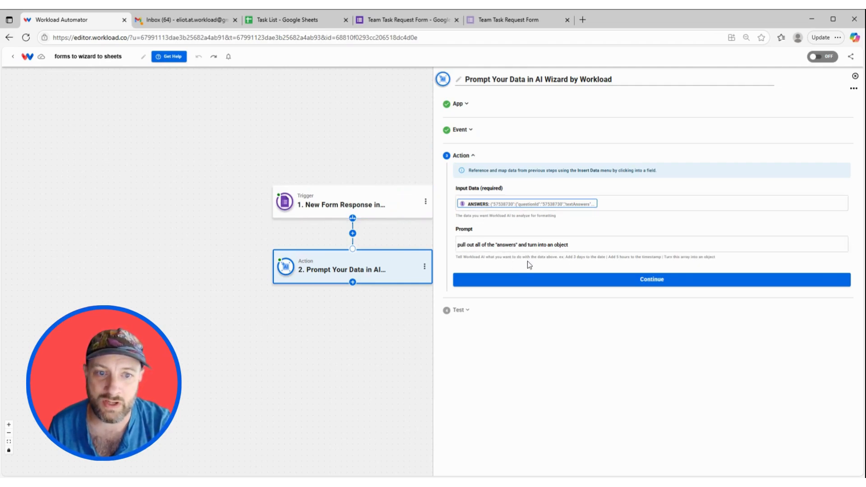
{"action": "left_click", "coordinate": [558, 280]}
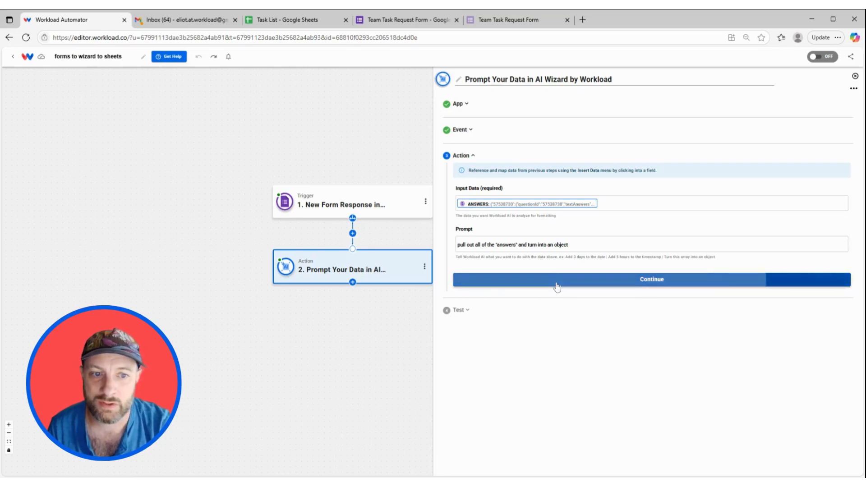
{"action": "left_click", "coordinate": [525, 341]}
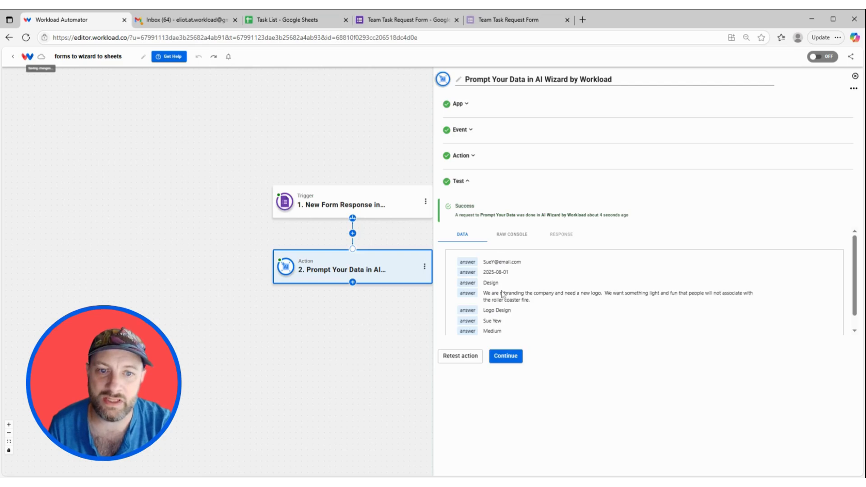
{"action": "left_click", "coordinate": [506, 357]}
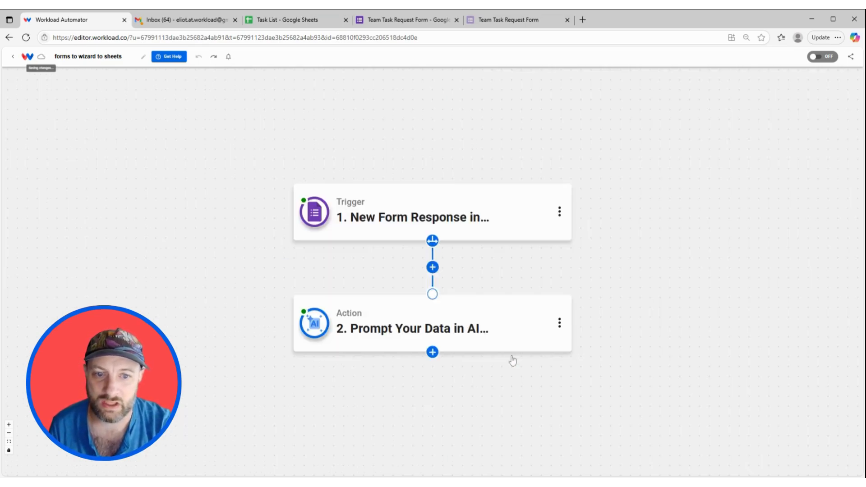
Add a third action after the AI Wizard step and choose Google Sheets as its app
{"action": "left_click", "coordinate": [432, 353]}
{"action": "type", "text": "sheets"}
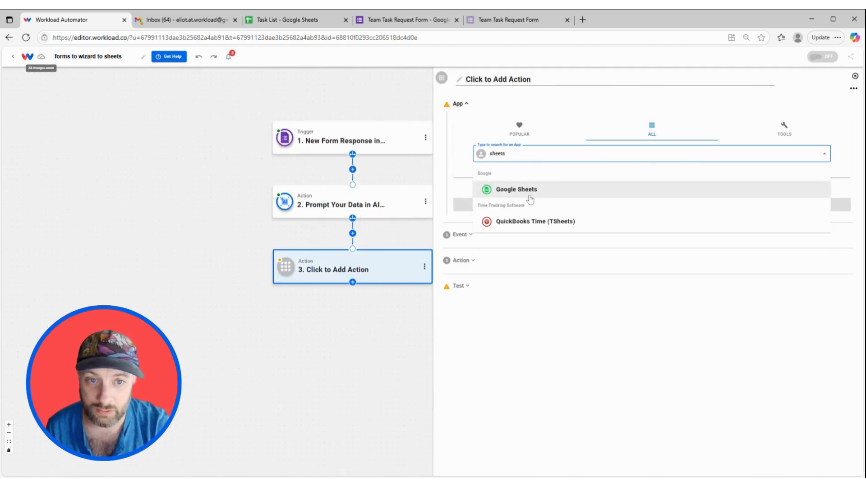
{"action": "left_click", "coordinate": [530, 199]}
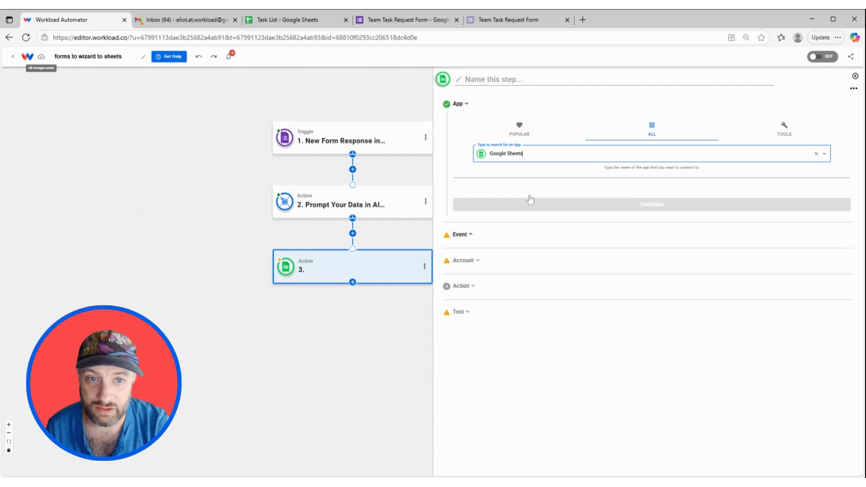
Set the Google Sheets step's event to Create Spreadsheet Row and accept the connected Google Sheets account
{"action": "left_click", "coordinate": [530, 201]}
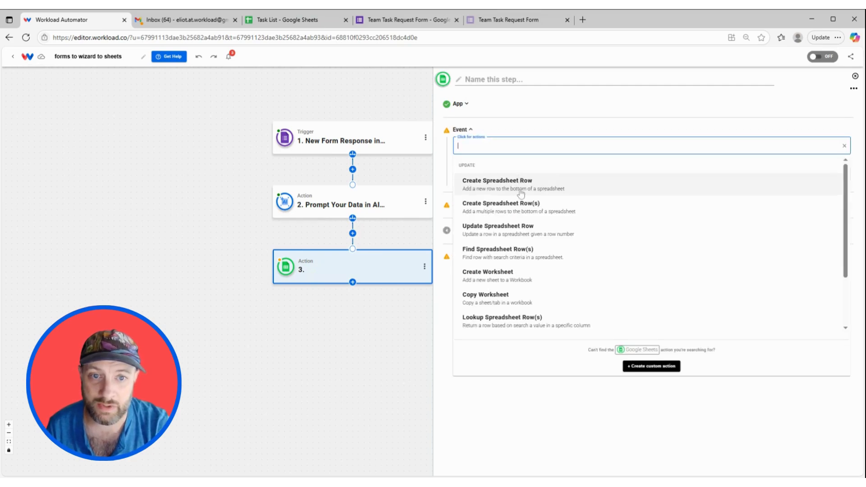
{"action": "left_click", "coordinate": [521, 184]}
{"action": "left_click", "coordinate": [544, 176]}
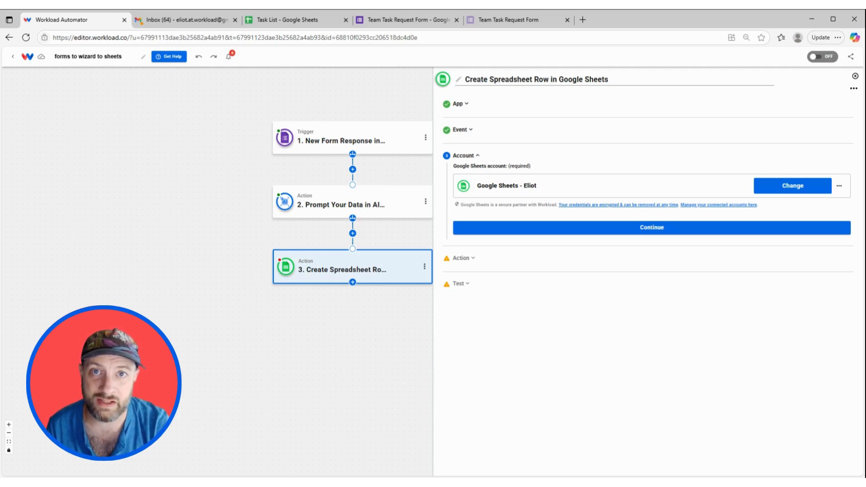
{"action": "left_click", "coordinate": [629, 227]}
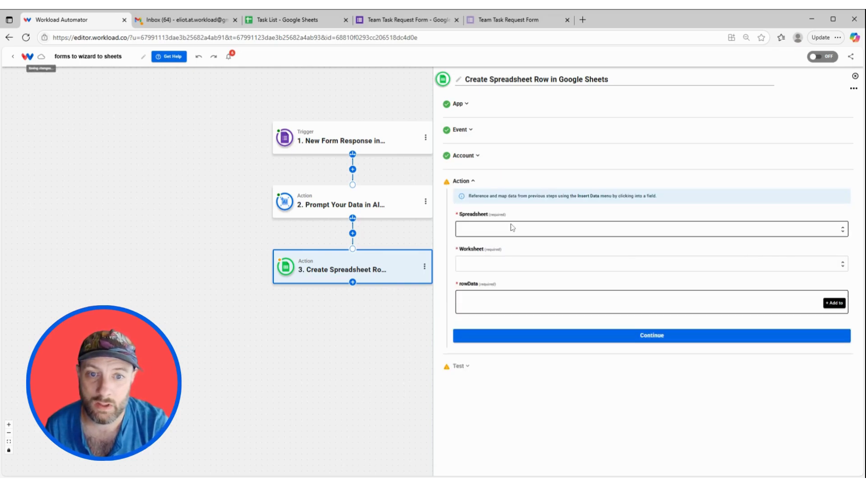
Choose the destination spreadsheet and its Sheet1 worksheet for the Create Spreadsheet Row action
{"action": "left_click", "coordinate": [512, 228]}
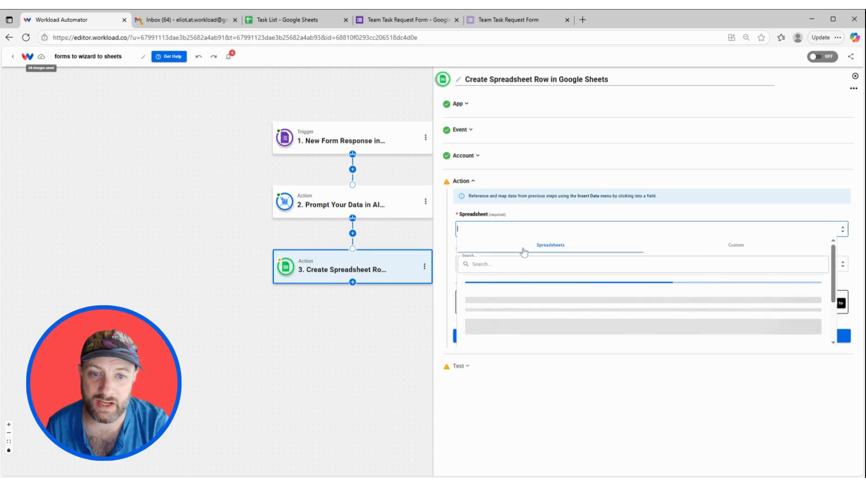
{"action": "left_click", "coordinate": [495, 290]}
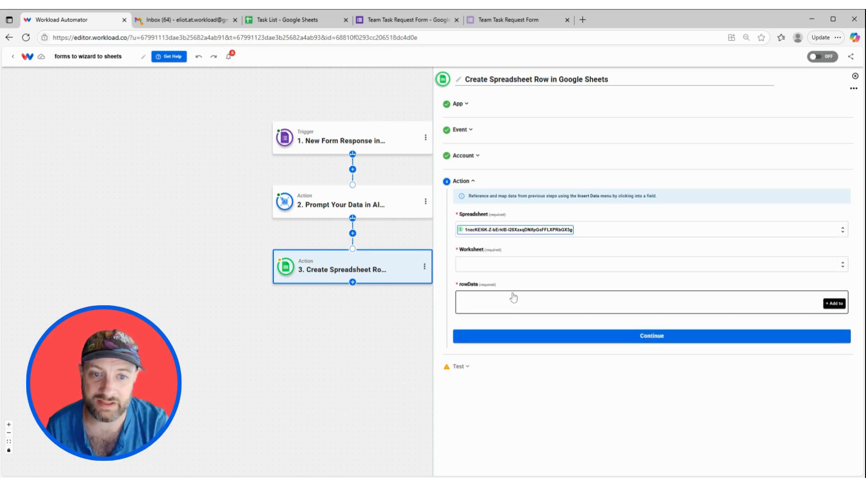
{"action": "left_click", "coordinate": [505, 265]}
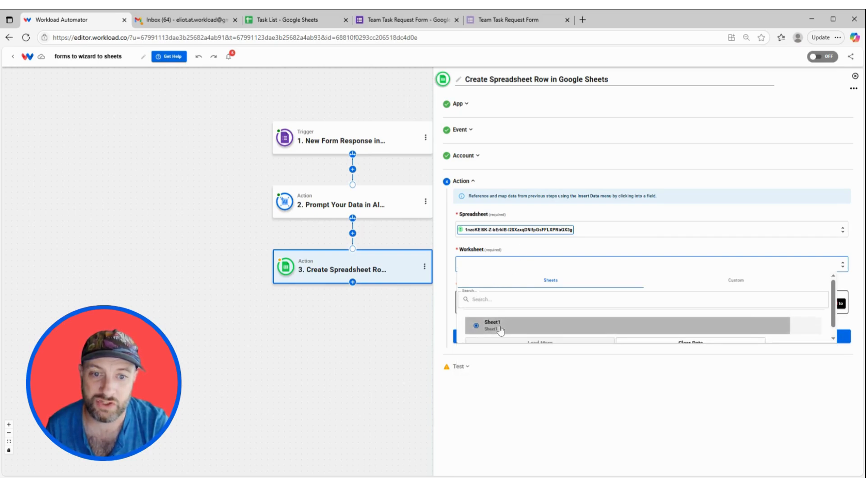
{"action": "left_click", "coordinate": [500, 327]}
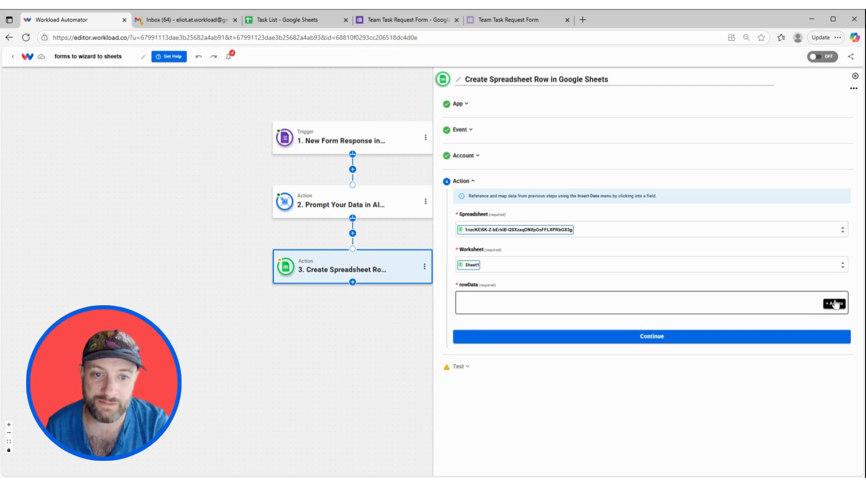
Add a rowData entry that maps the Timestamp column to lastSubmittedTime from the Google Forms trigger
{"action": "left_click", "coordinate": [835, 304]}
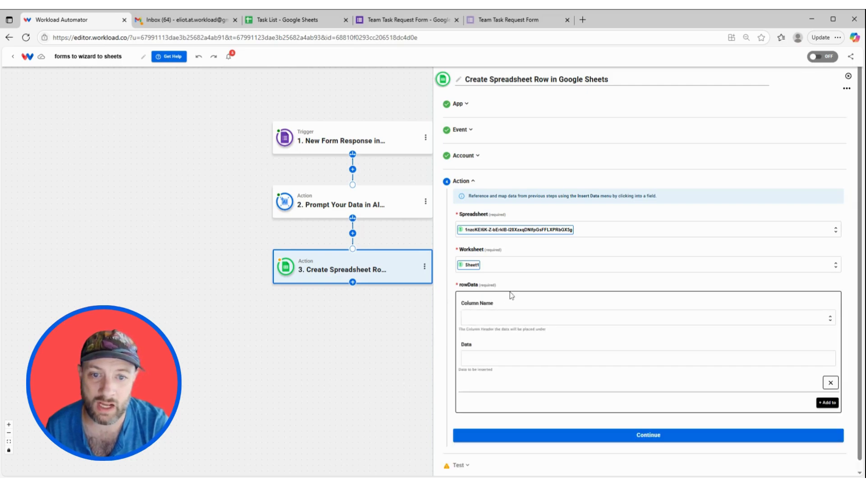
{"action": "left_click", "coordinate": [506, 316]}
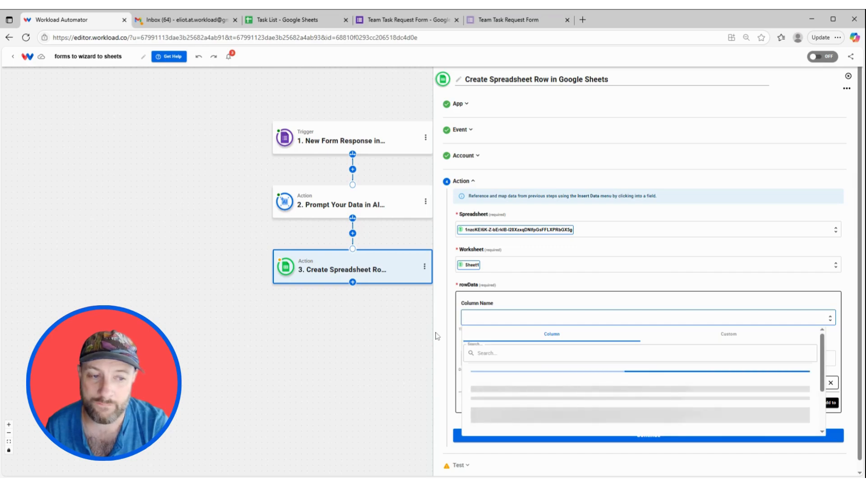
{"action": "left_click", "coordinate": [499, 377]}
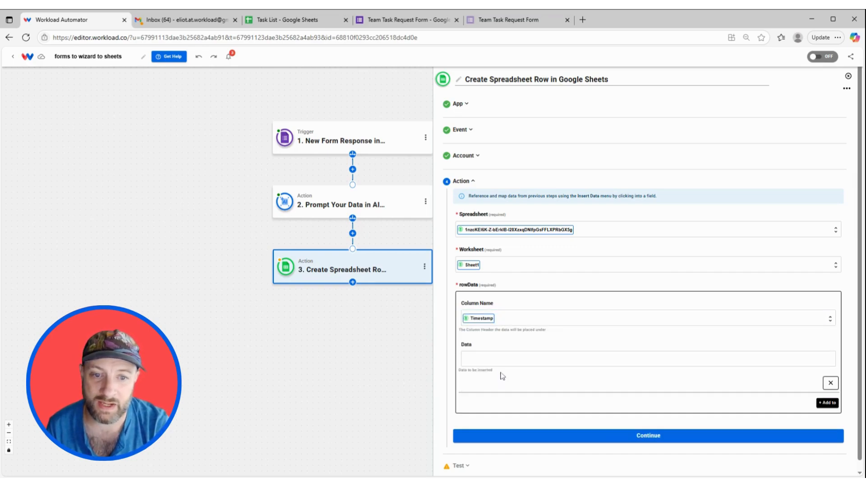
{"action": "left_click", "coordinate": [485, 360]}
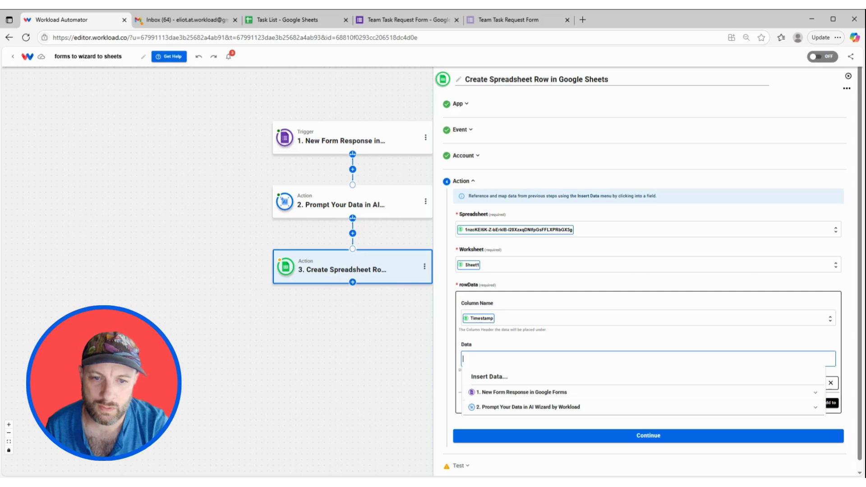
{"action": "left_click", "coordinate": [479, 393]}
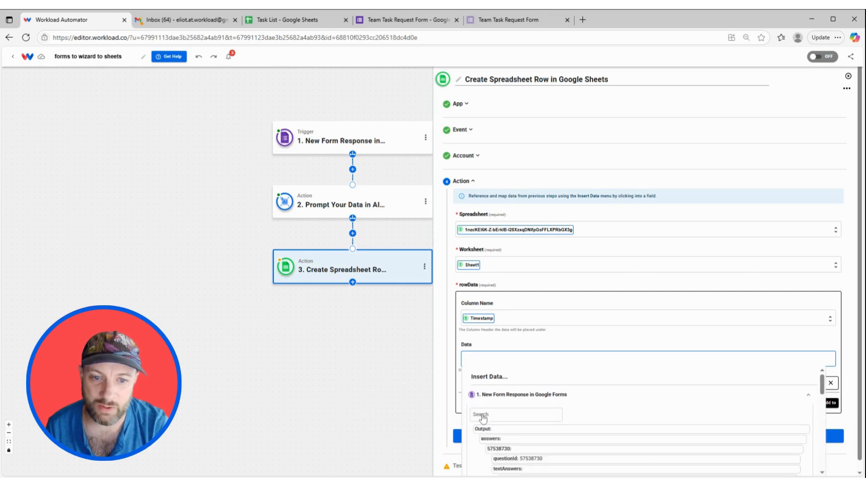
{"action": "scroll", "coordinate": [491, 457], "scroll_direction": "down", "scroll_amount": 6}
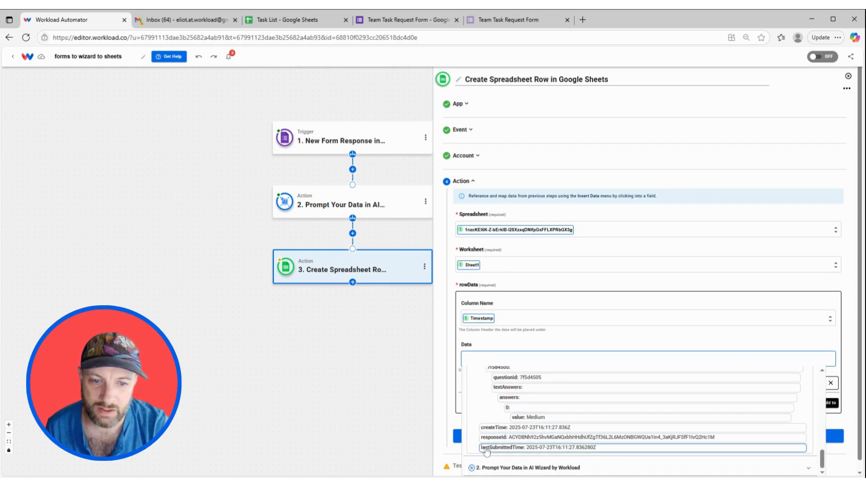
{"action": "left_click", "coordinate": [506, 447]}
{"action": "left_click", "coordinate": [538, 283]}
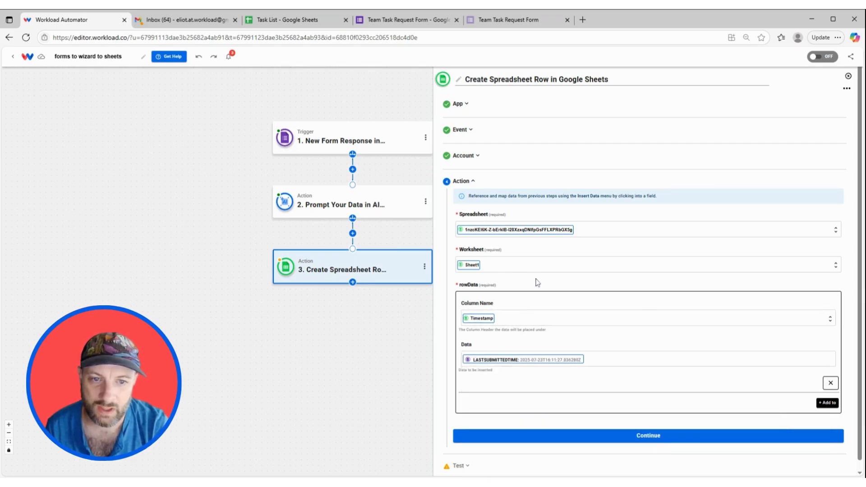
Add a second rowData entry that maps the Name column to the AI Wizard output's answer holding the respondent's name
{"action": "left_click", "coordinate": [827, 403]}
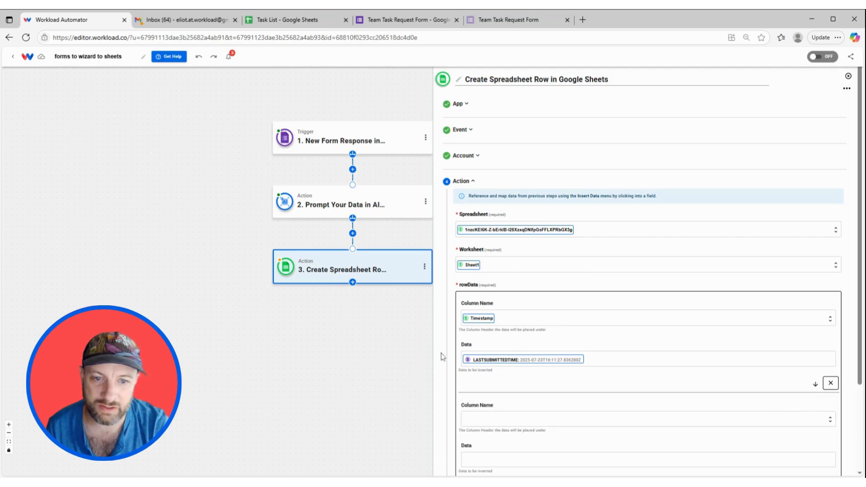
{"action": "scroll", "coordinate": [605, 387], "scroll_direction": "down", "scroll_amount": 2}
{"action": "left_click", "coordinate": [487, 328]}
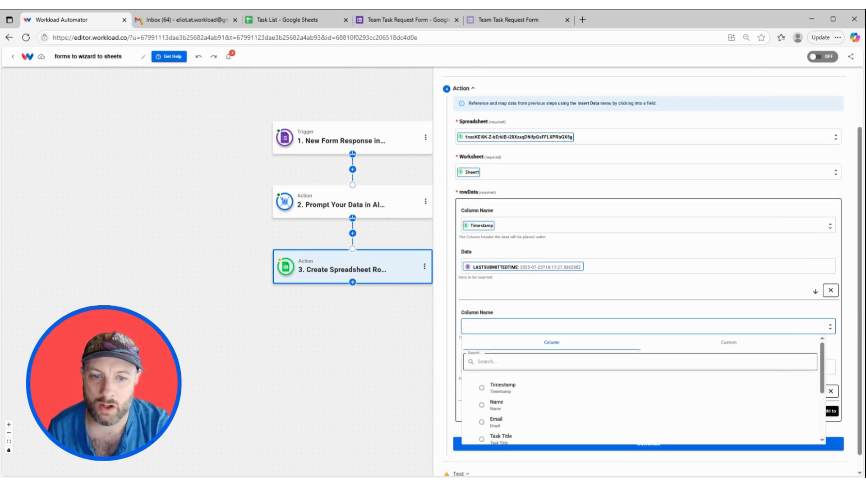
{"action": "left_click", "coordinate": [496, 403]}
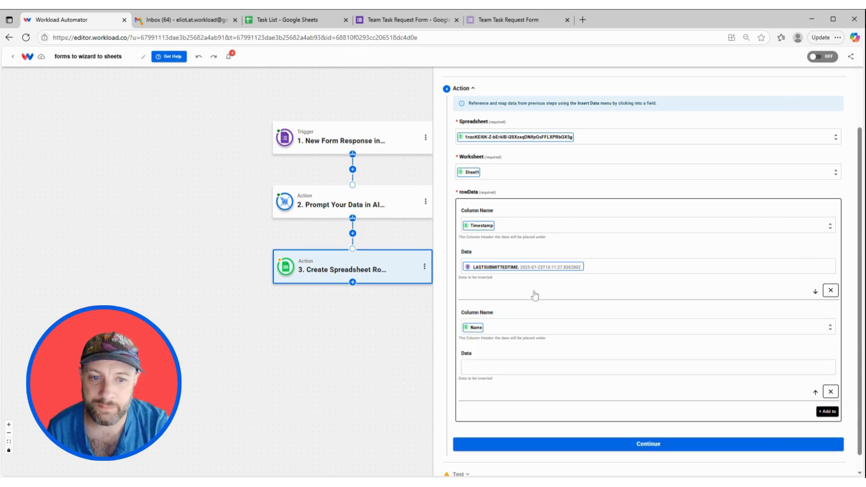
{"action": "left_click", "coordinate": [509, 368]}
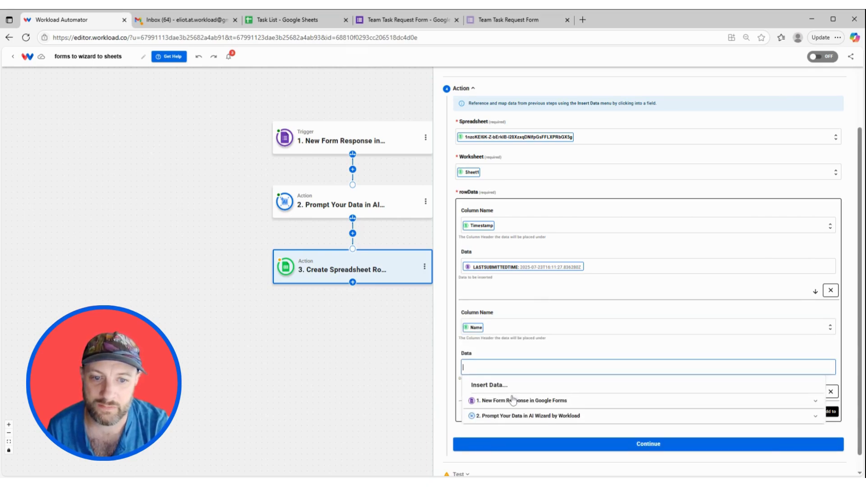
{"action": "left_click", "coordinate": [502, 399]}
{"action": "scroll", "coordinate": [542, 406], "scroll_direction": "down", "scroll_amount": 5}
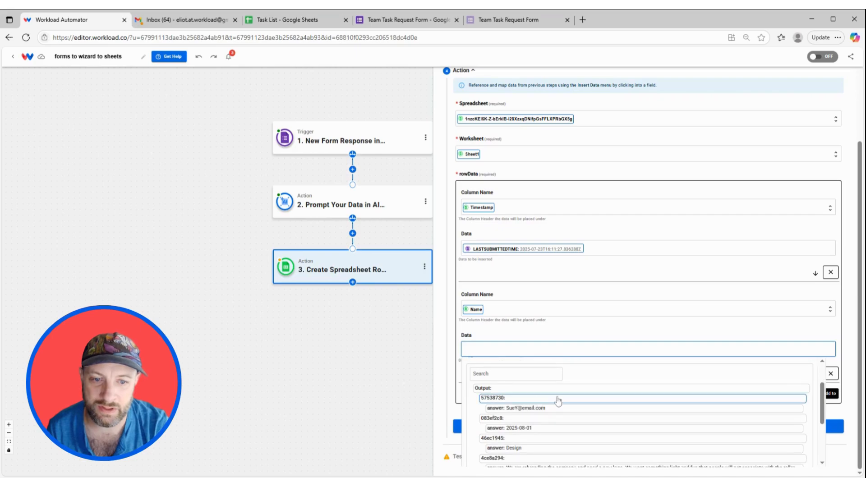
{"action": "scroll", "coordinate": [547, 413], "scroll_direction": "down", "scroll_amount": 2}
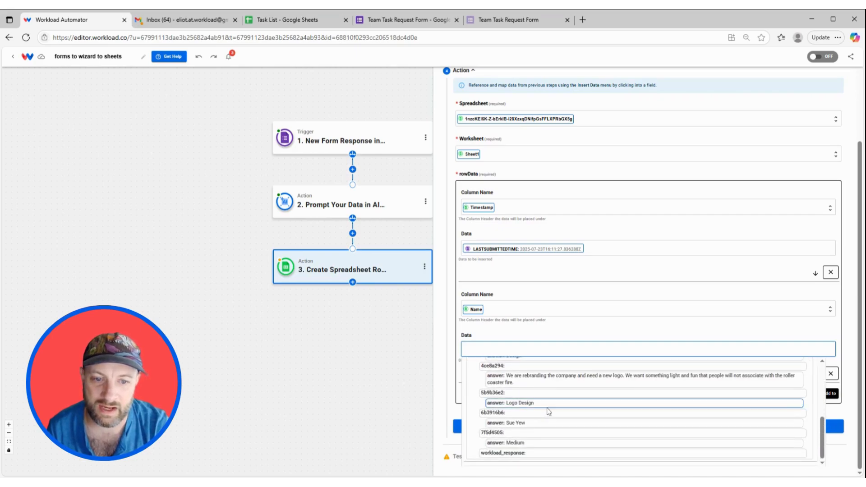
{"action": "left_click", "coordinate": [537, 423]}
{"action": "left_click", "coordinate": [504, 335]}
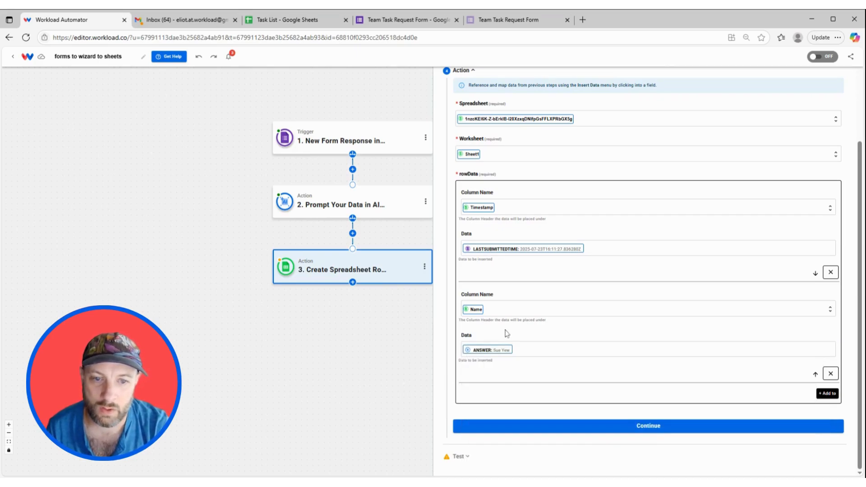
Add a third rowData entry that maps the Email column to the AI Wizard output's answer holding the e-mail address
{"action": "left_click", "coordinate": [828, 393]}
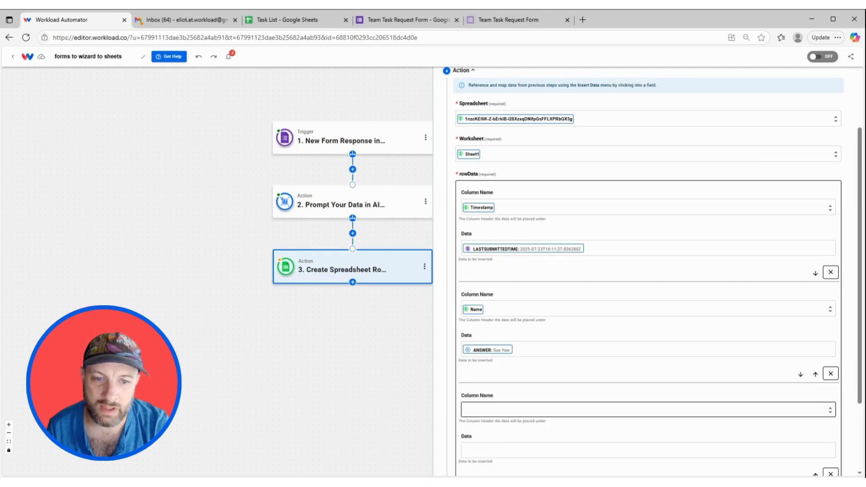
{"action": "scroll", "coordinate": [481, 377], "scroll_direction": "down", "scroll_amount": 2}
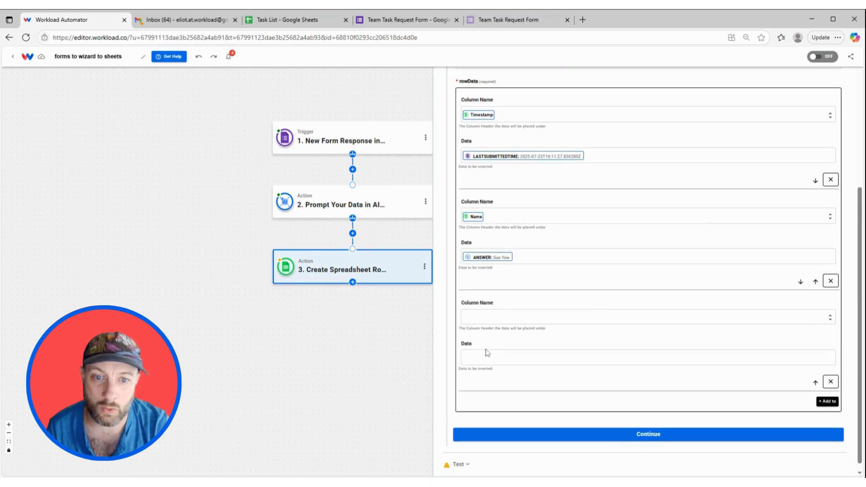
{"action": "left_click", "coordinate": [515, 318]}
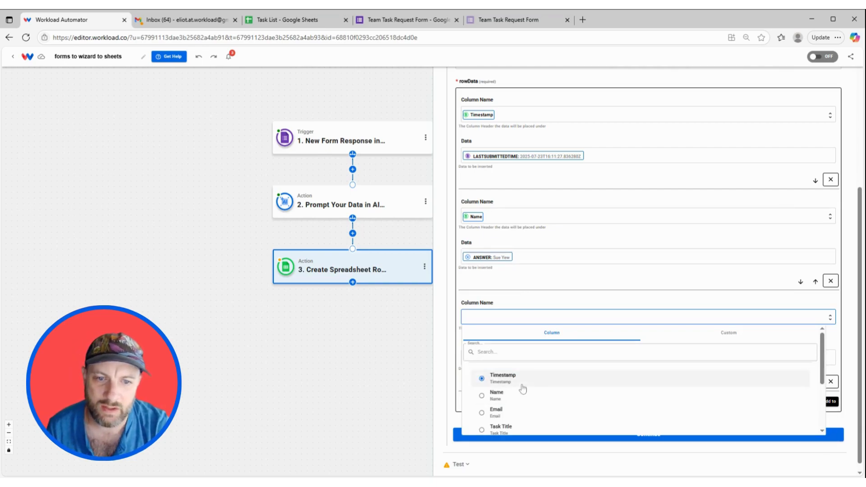
{"action": "left_click", "coordinate": [501, 412]}
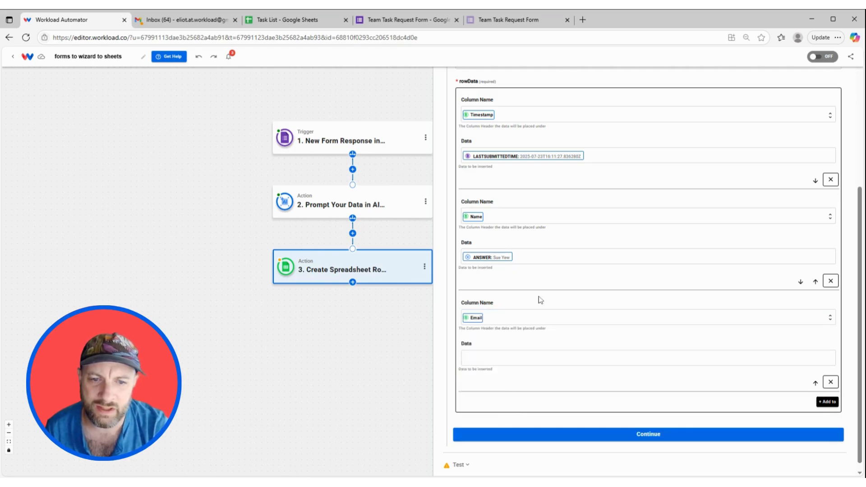
{"action": "left_click", "coordinate": [516, 352]}
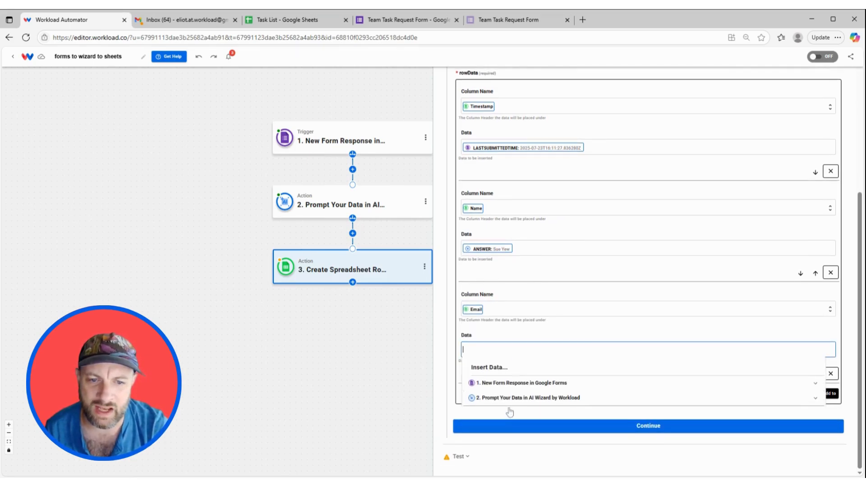
{"action": "left_click", "coordinate": [514, 399]}
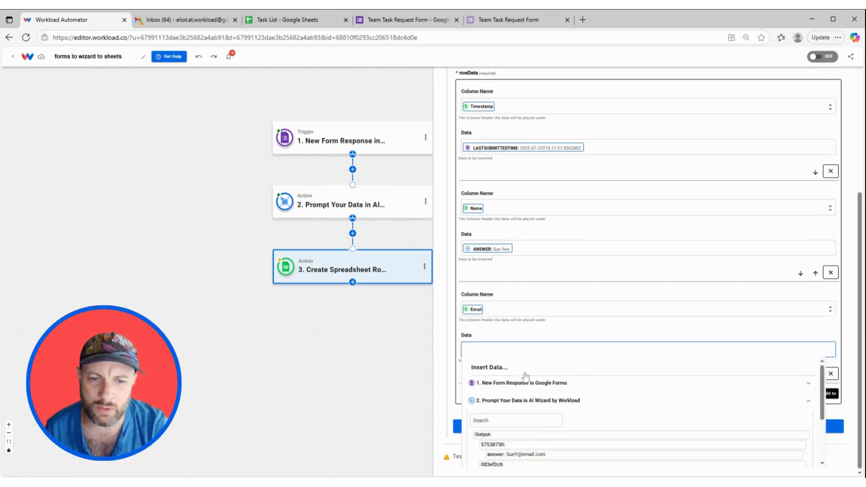
{"action": "scroll", "coordinate": [537, 408], "scroll_direction": "down", "scroll_amount": 2}
{"action": "left_click", "coordinate": [540, 408]}
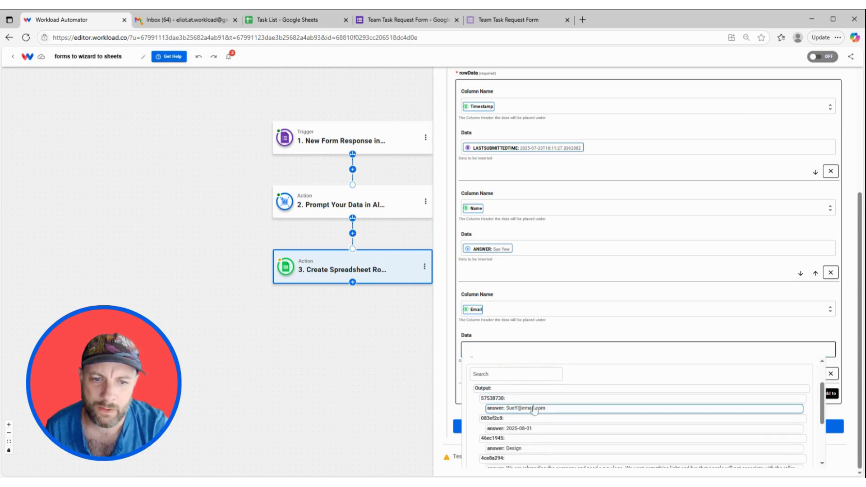
{"action": "left_click", "coordinate": [532, 332]}
{"action": "left_click", "coordinate": [606, 343]}
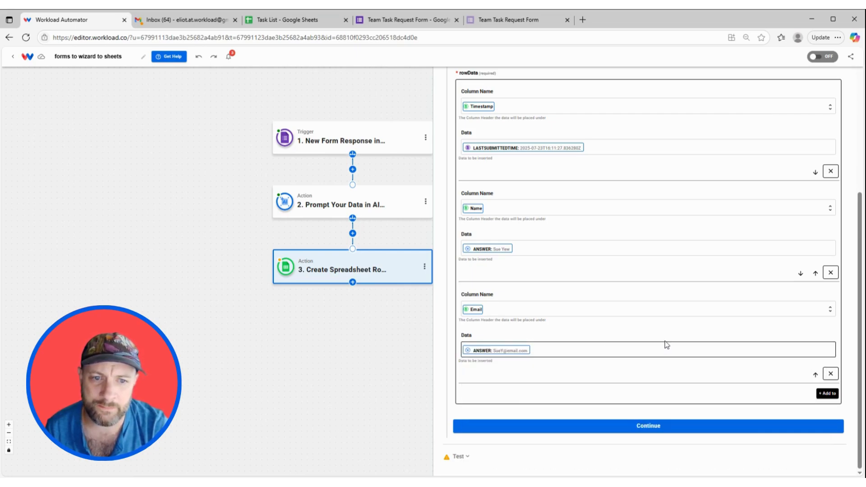
Add rowData entries for the remaining columns, including Priority, Due Date and Assigned Team, mapped to their matching AI Wizard answers
{"action": "left_click", "coordinate": [821, 393]}
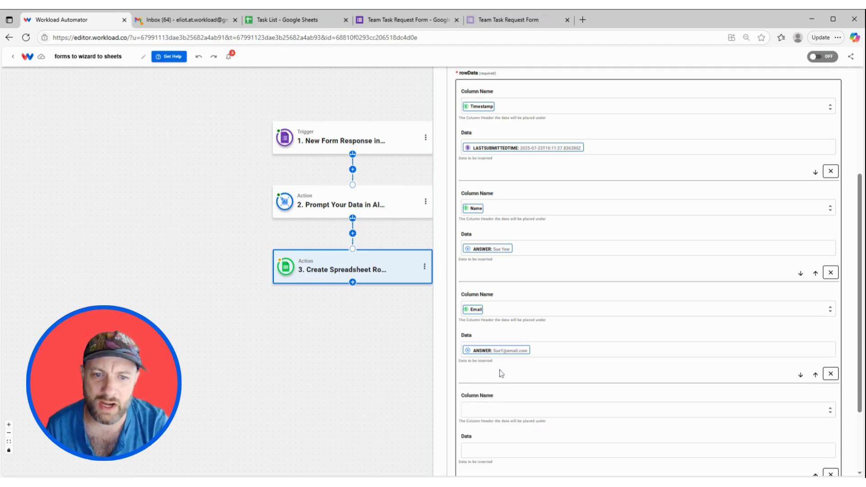
{"action": "scroll", "coordinate": [501, 374], "scroll_direction": "down", "scroll_amount": 1}
{"action": "scroll", "coordinate": [522, 340], "scroll_direction": "down", "scroll_amount": 1}
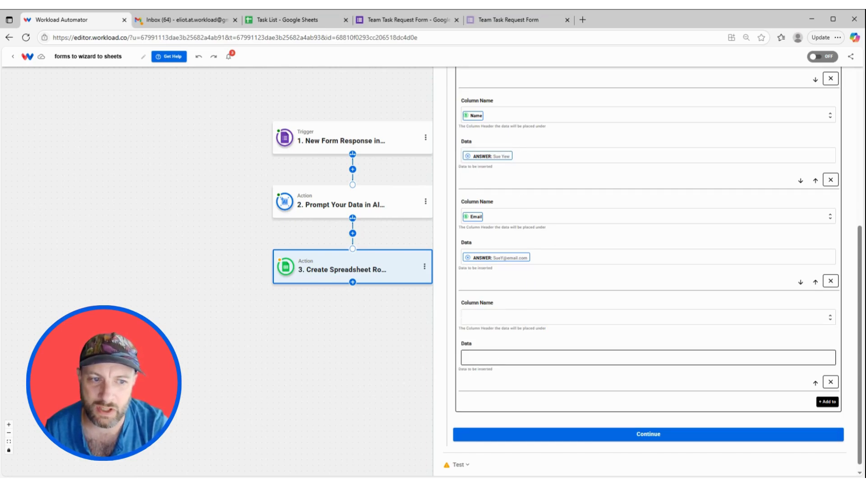
{"action": "left_click", "coordinate": [526, 318]}
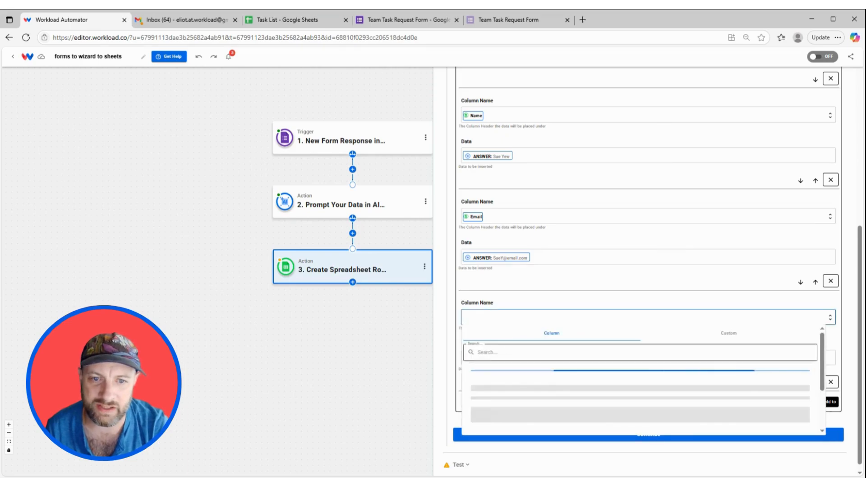
{"action": "scroll", "coordinate": [544, 368], "scroll_direction": "down", "scroll_amount": 1}
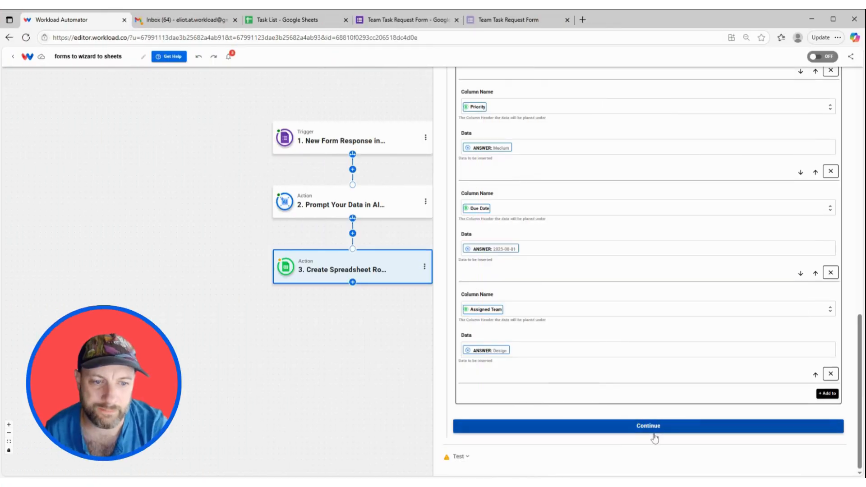
Complete the row mapping and run a test of the Create Spreadsheet Row action
{"action": "left_click", "coordinate": [655, 433]}
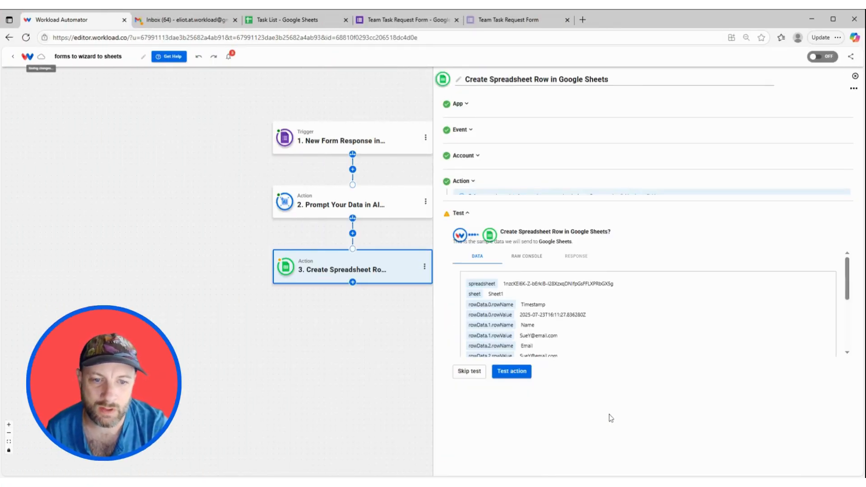
{"action": "left_click", "coordinate": [510, 369]}
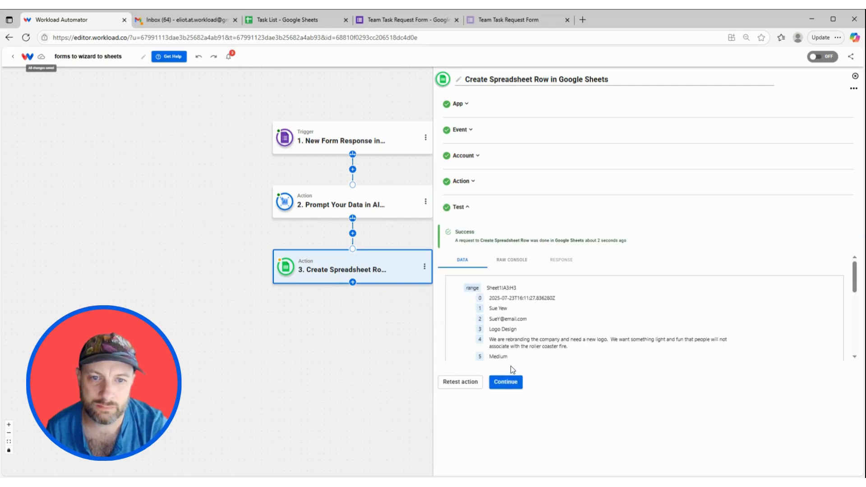
Review the returned test data of the Create Spreadsheet Row action and finish the action's setup
{"action": "scroll", "coordinate": [519, 316], "scroll_direction": "down", "scroll_amount": 4}
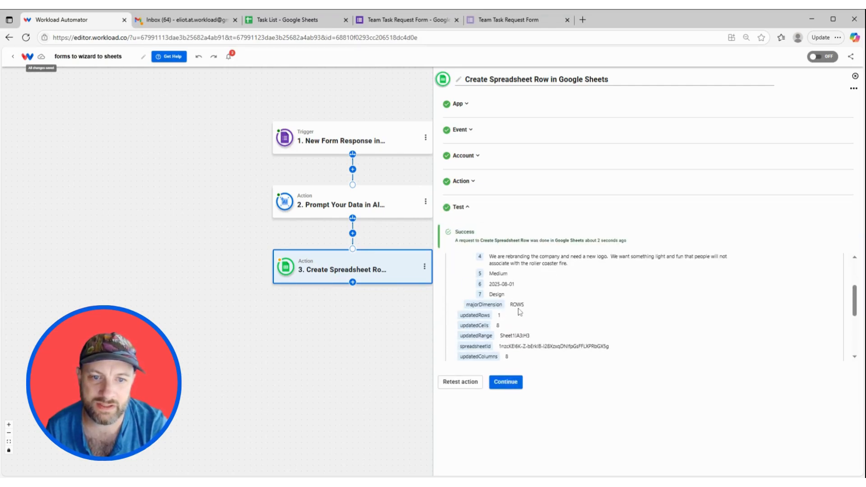
{"action": "scroll", "coordinate": [521, 358], "scroll_direction": "down", "scroll_amount": 3}
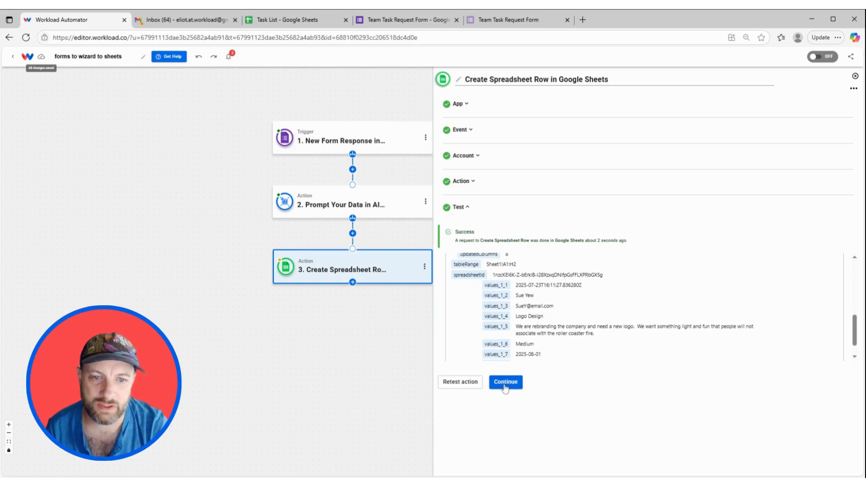
{"action": "left_click", "coordinate": [506, 382]}
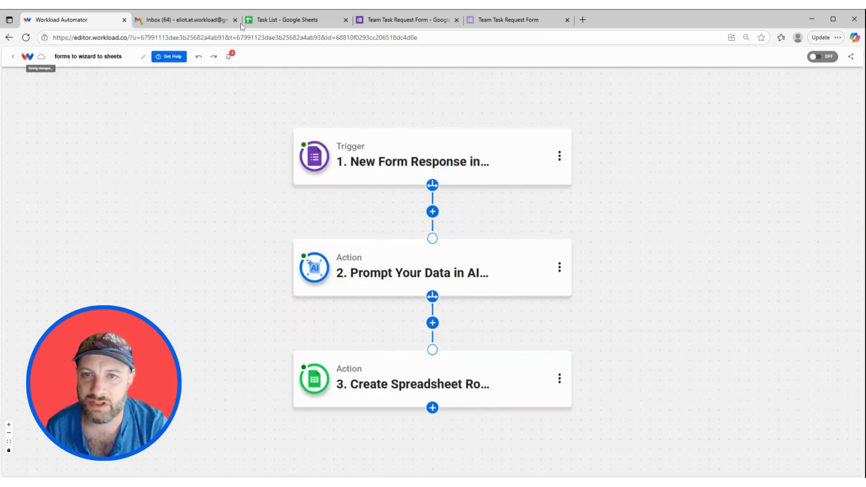
Check the test row in the Task List spreadsheet, and activate the forms to wizard to sheets workflow
{"action": "left_click", "coordinate": [284, 24]}
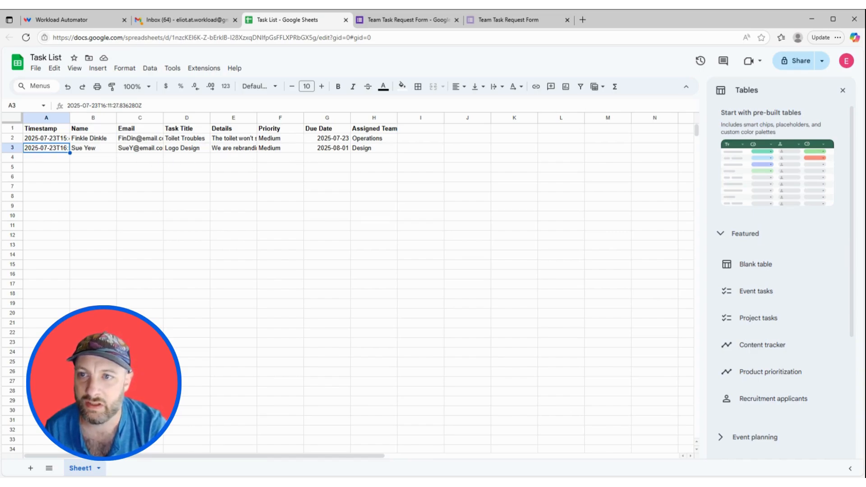
{"action": "left_click", "coordinate": [71, 23]}
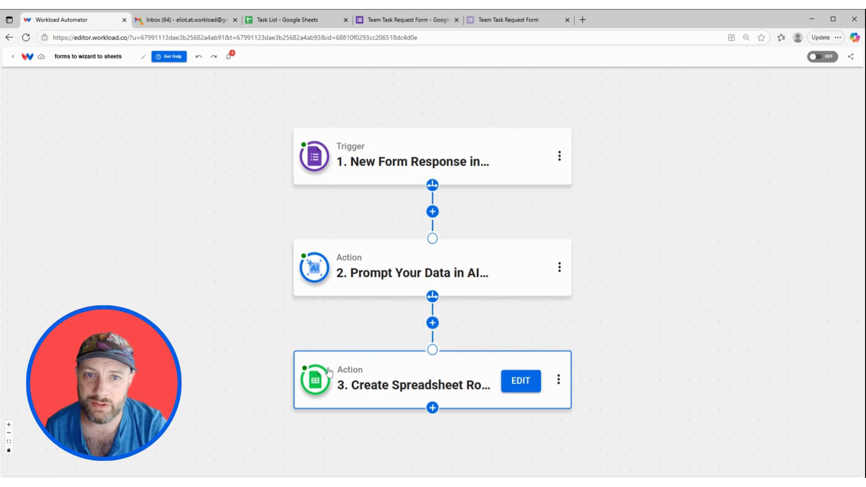
{"action": "left_click", "coordinate": [820, 58]}
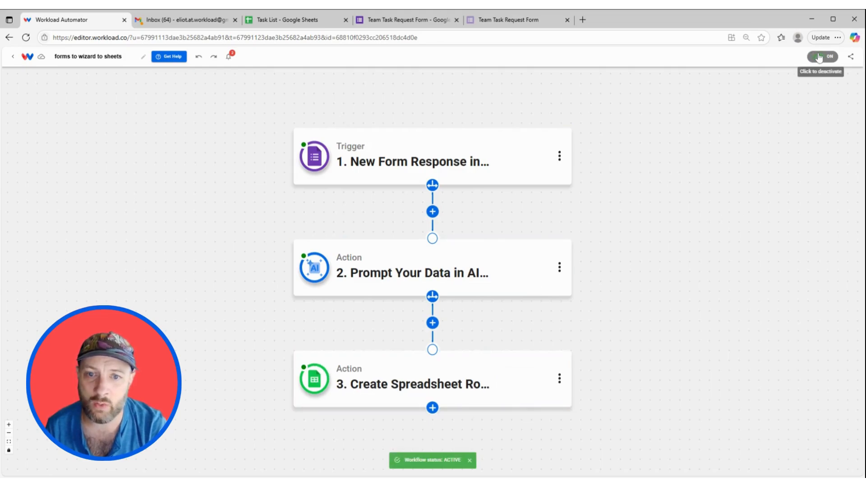